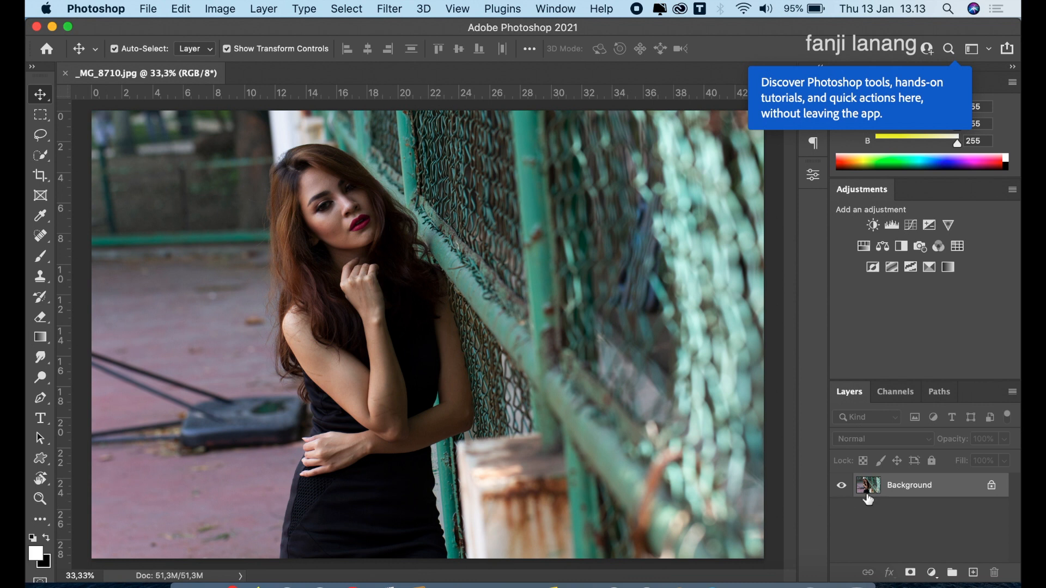
Duplicate the Background layer and open the Camera Raw Filter on the copy
drag(928, 490, 973, 573)
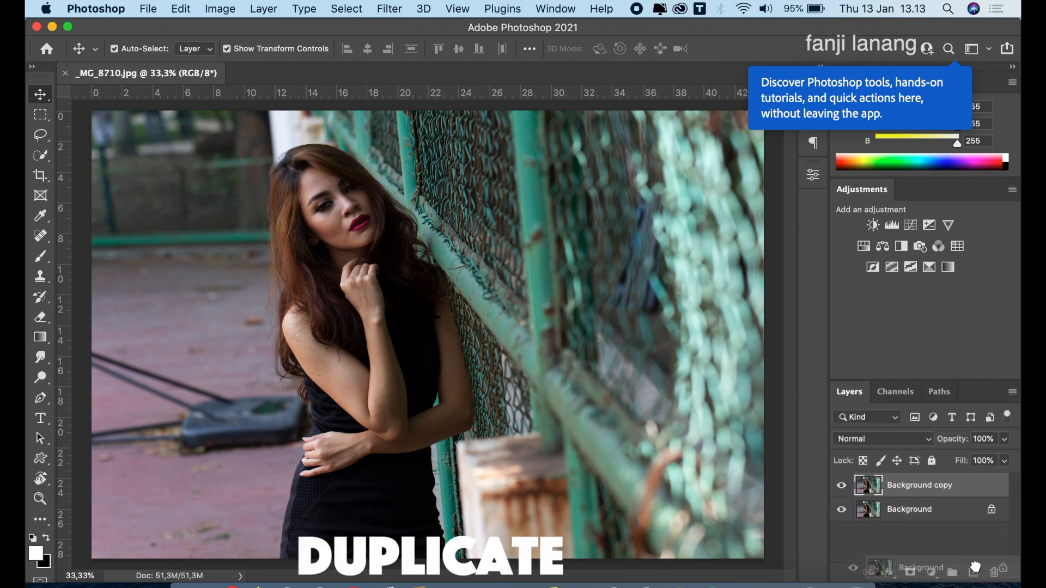
click(389, 9)
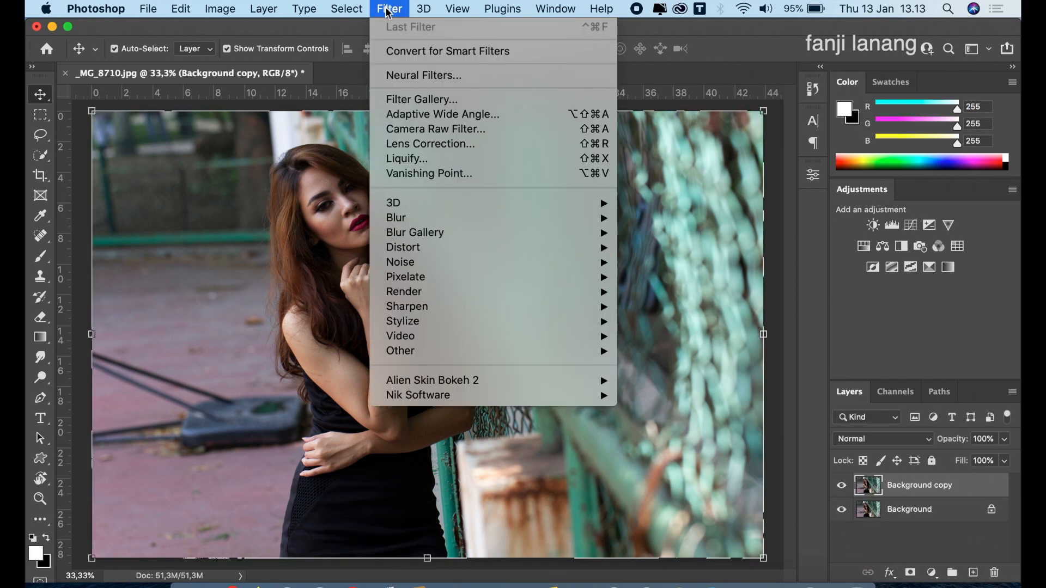
click(418, 129)
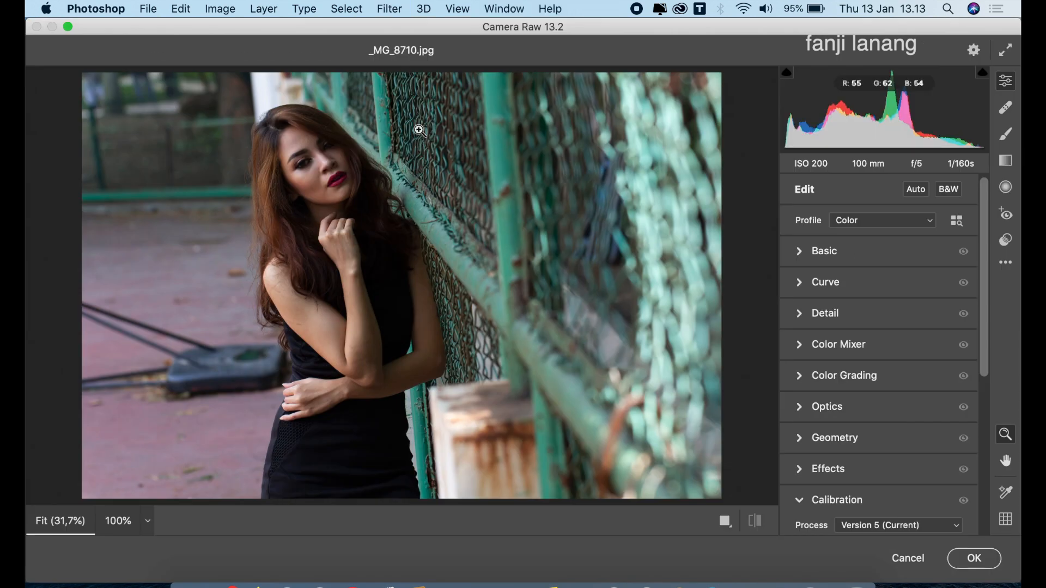
Move the black point of the main point curve to input 9, output 0
click(800, 250)
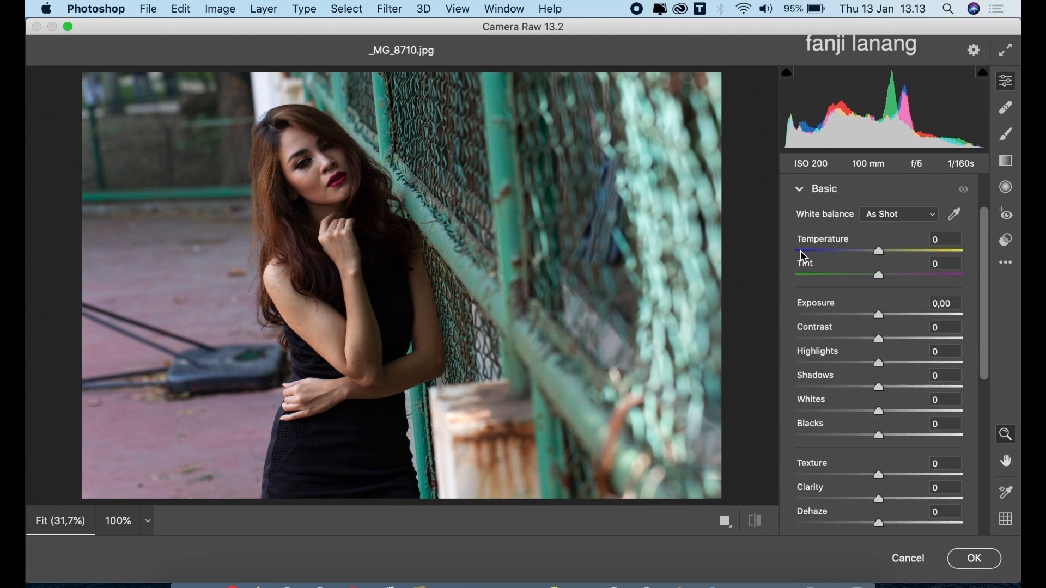
click(798, 190)
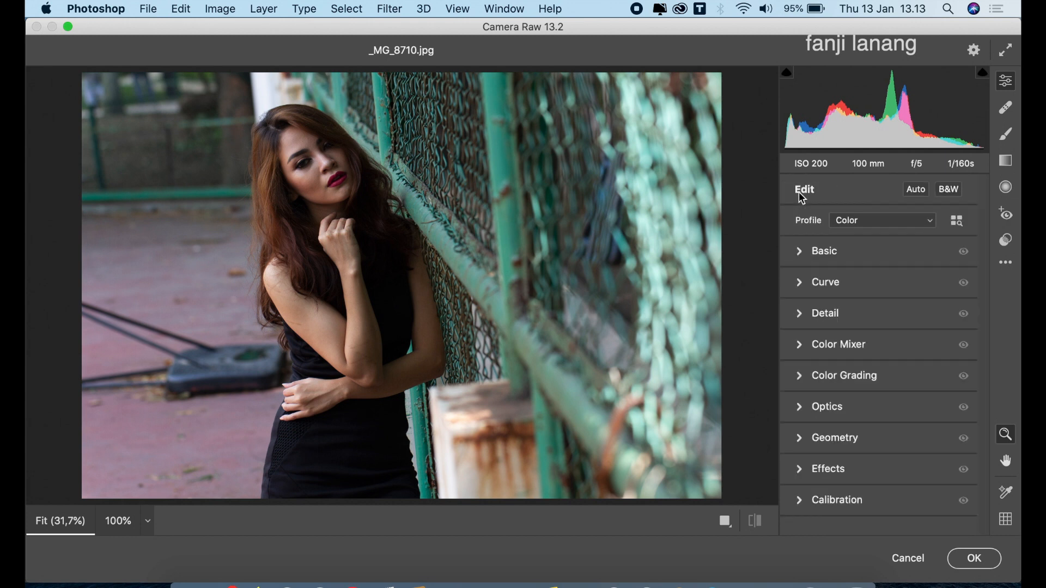
click(800, 281)
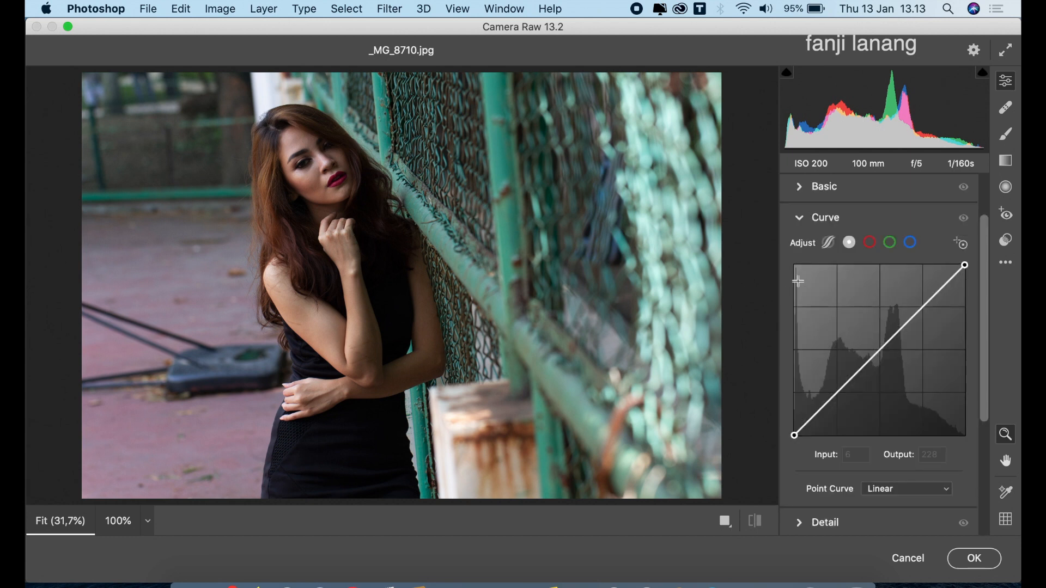
click(850, 243)
drag(794, 435, 801, 436)
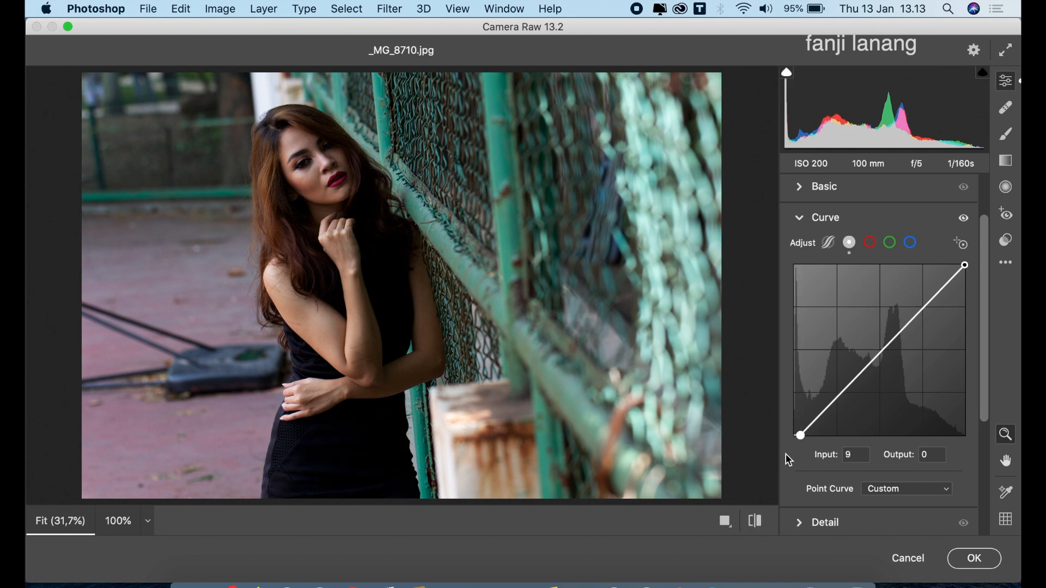
click(801, 218)
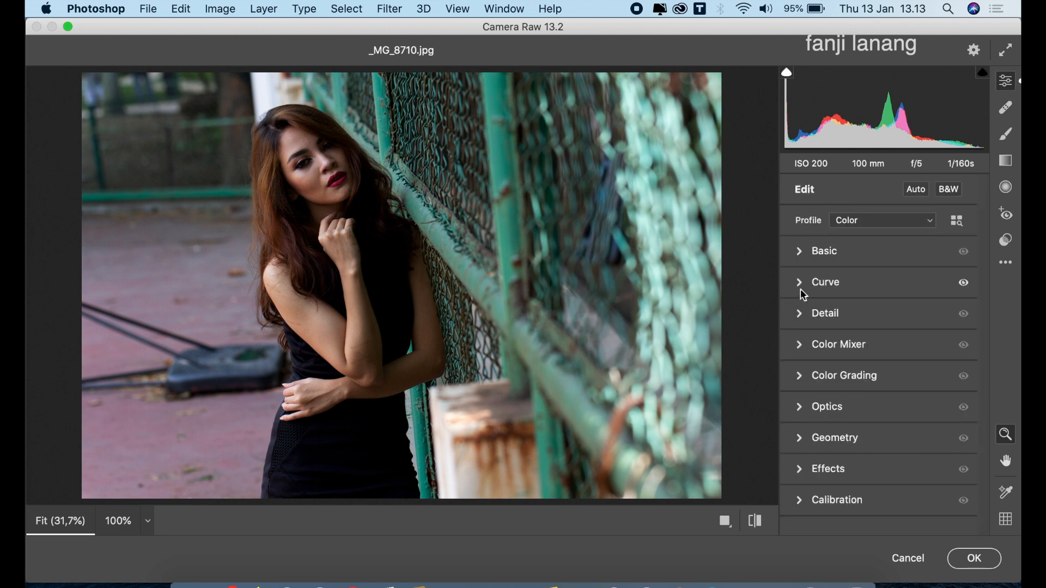
Set the saturation of Yellows and Greens to -100 in the Color Mixer
click(801, 345)
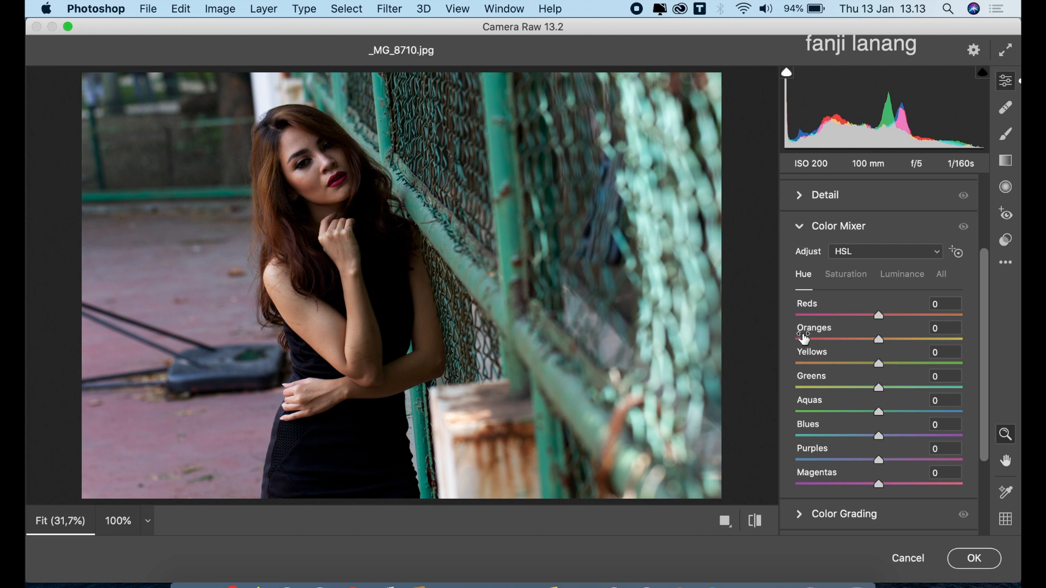
click(829, 274)
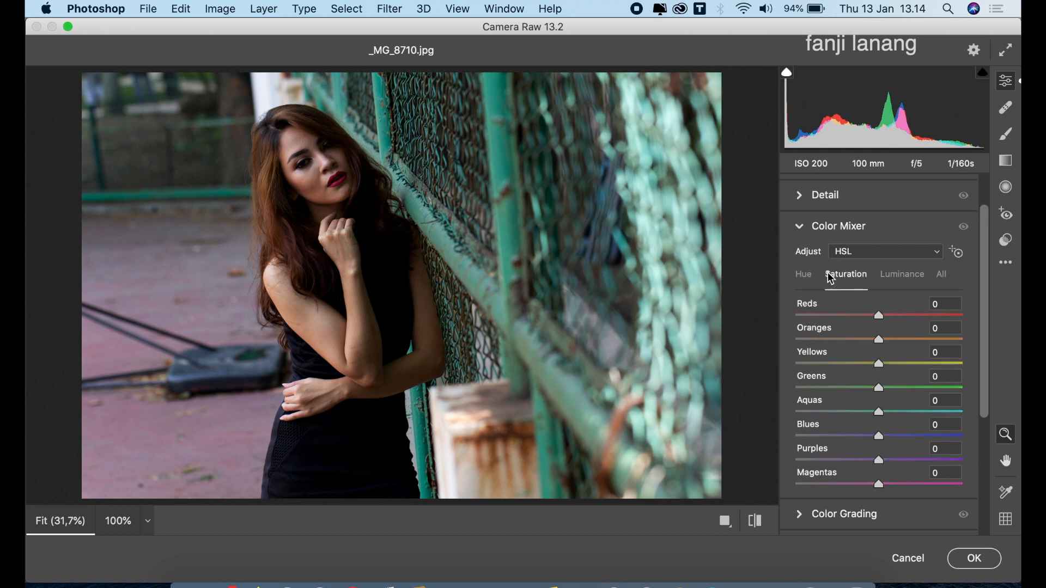
drag(839, 363, 765, 398)
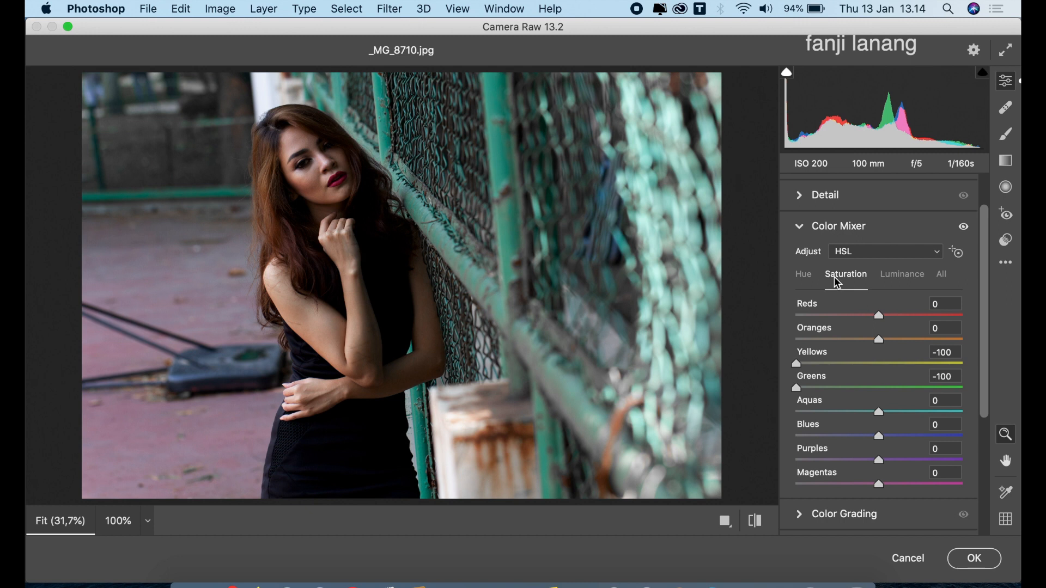
click(801, 228)
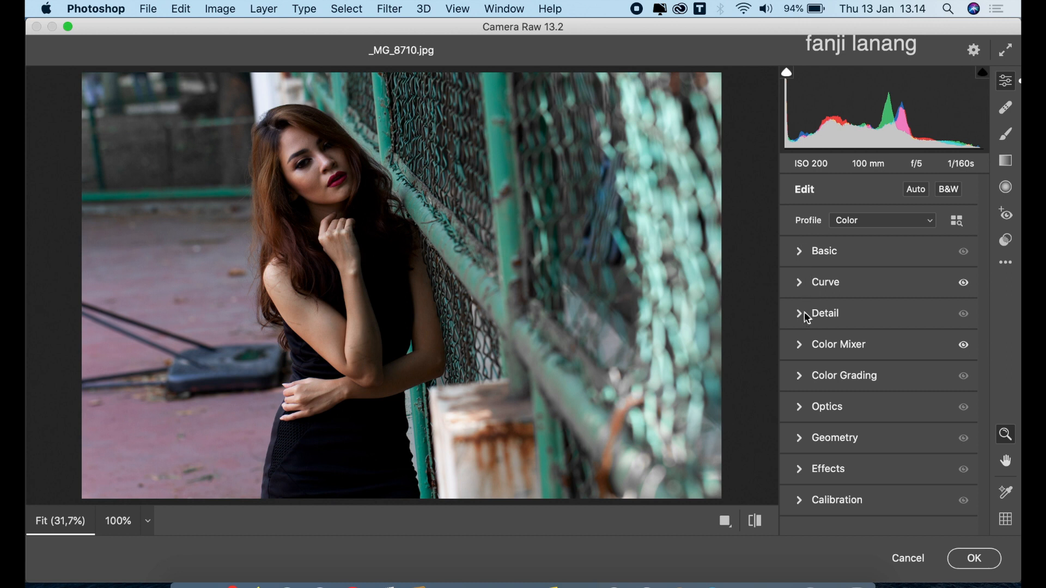
Tint the shadows in Color Grading with hue 59 and saturation 20
click(801, 376)
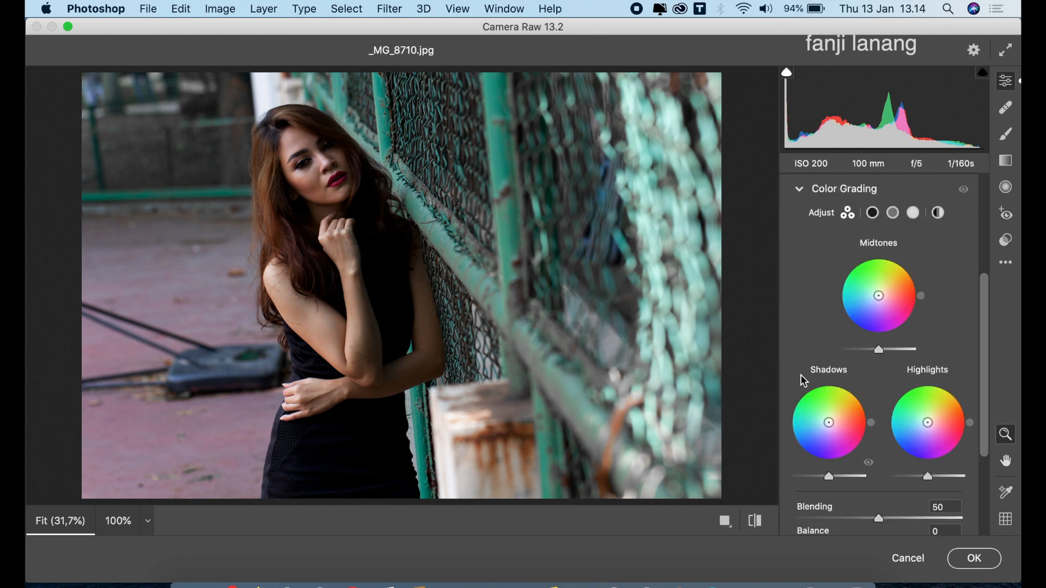
click(872, 213)
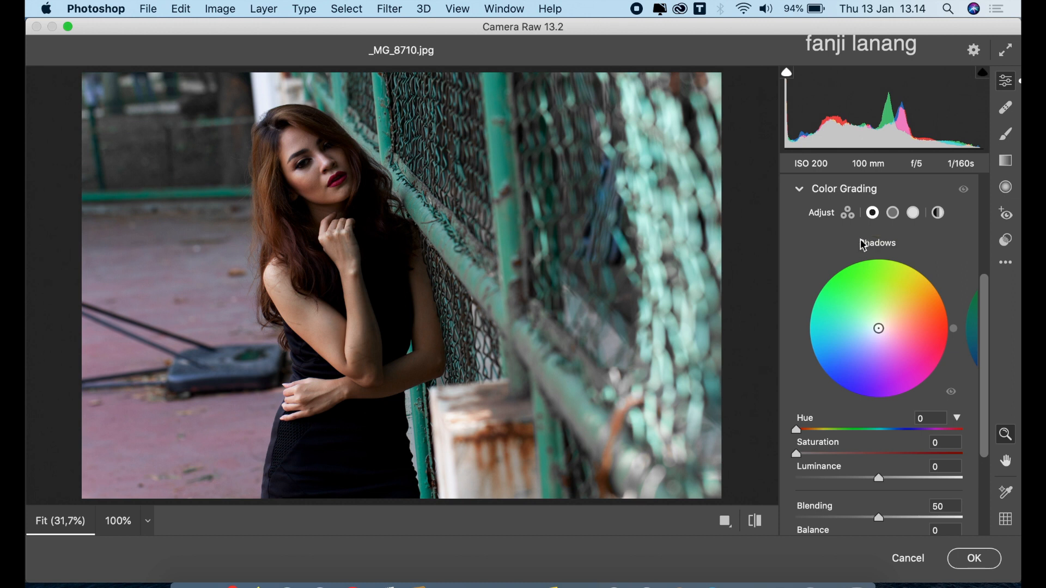
click(828, 430)
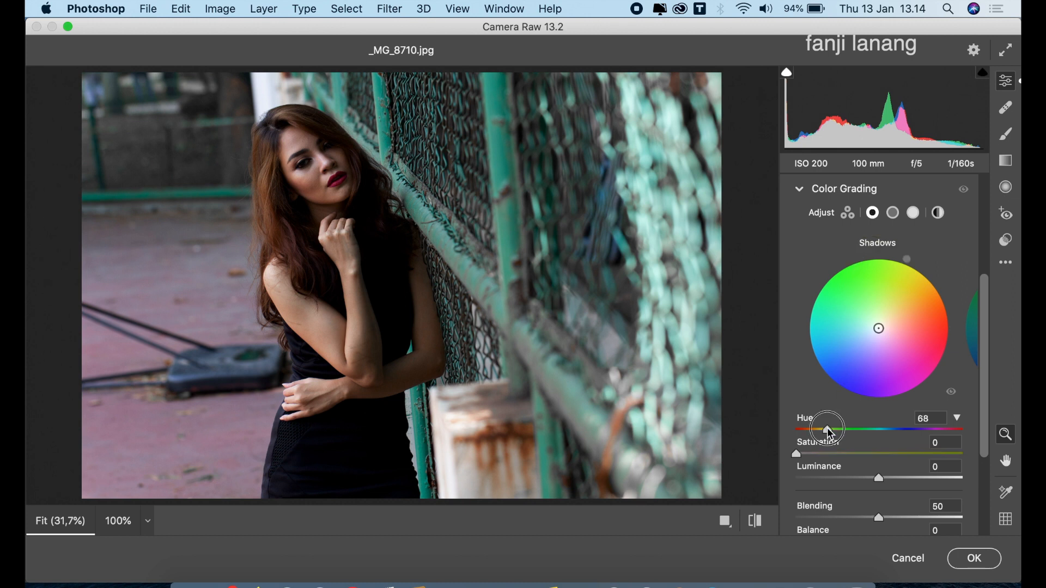
drag(828, 430, 823, 434)
click(812, 455)
mouse_move(813, 459)
mouse_down()
mouse_move(868, 460)
mouse_move(831, 465)
mouse_up()
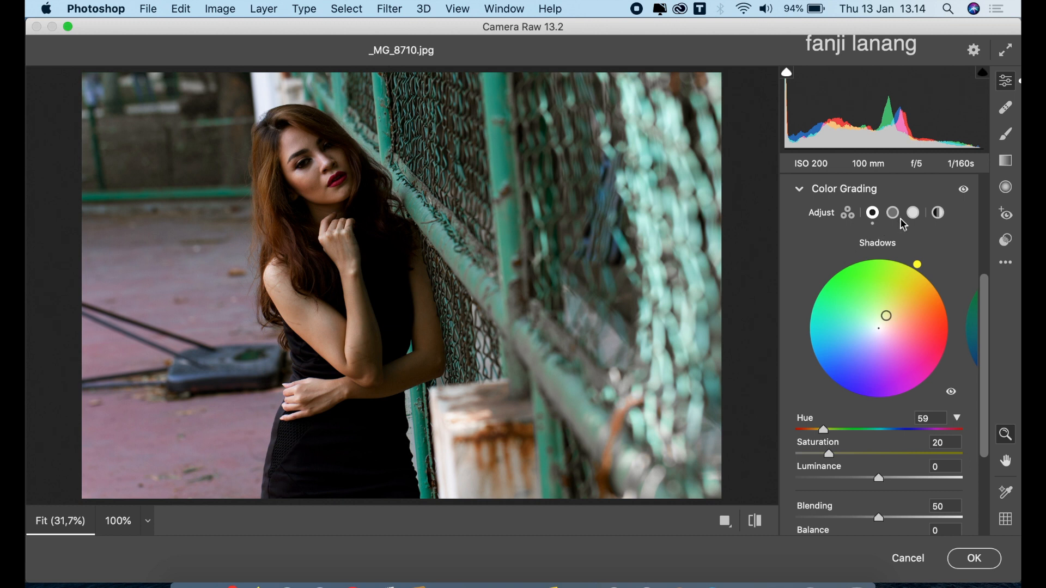
Tint the highlights in Color Grading with hue 221 and saturation 25
click(914, 214)
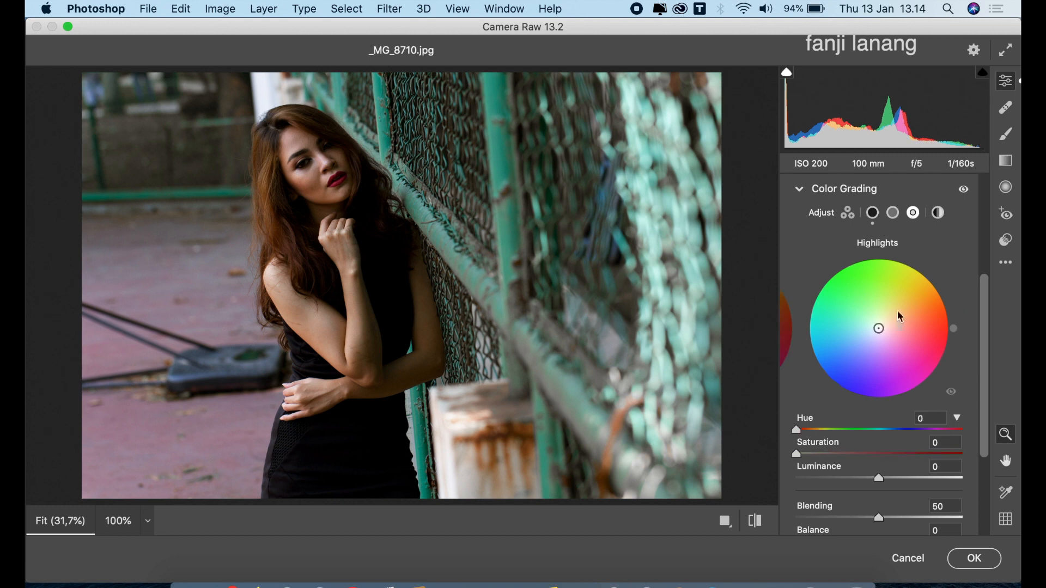
click(890, 430)
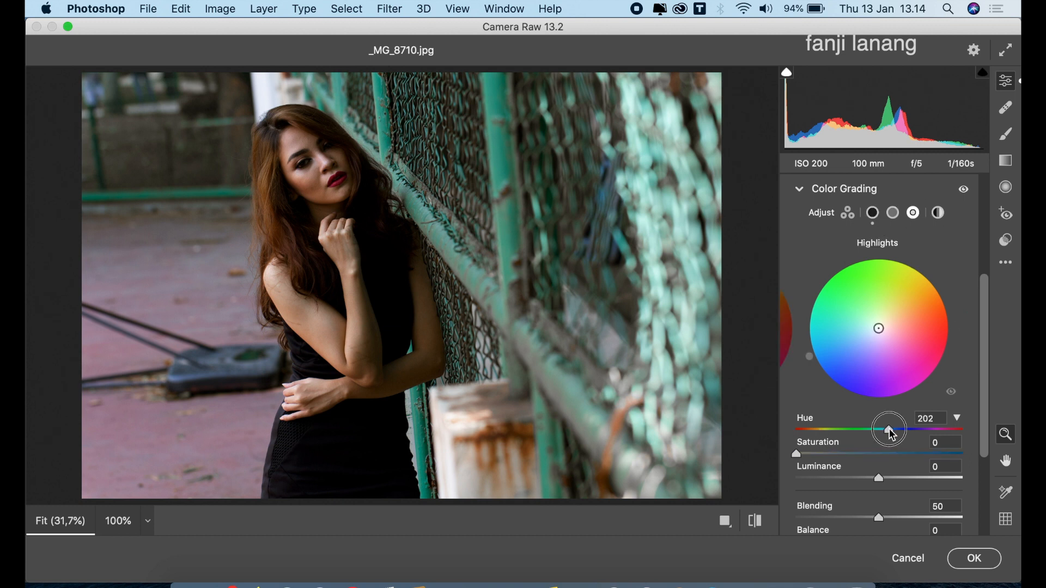
drag(889, 429, 901, 439)
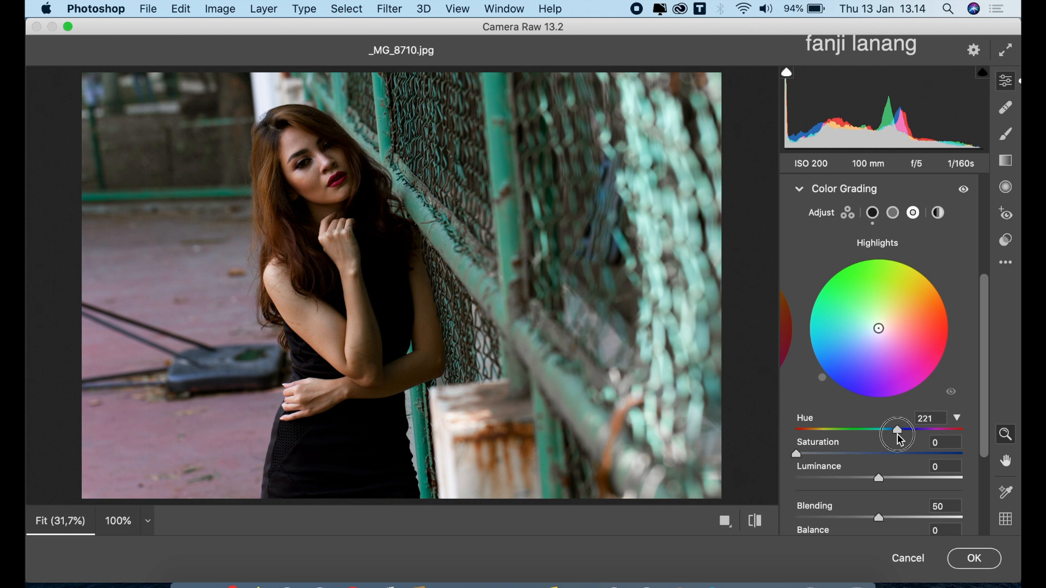
click(836, 455)
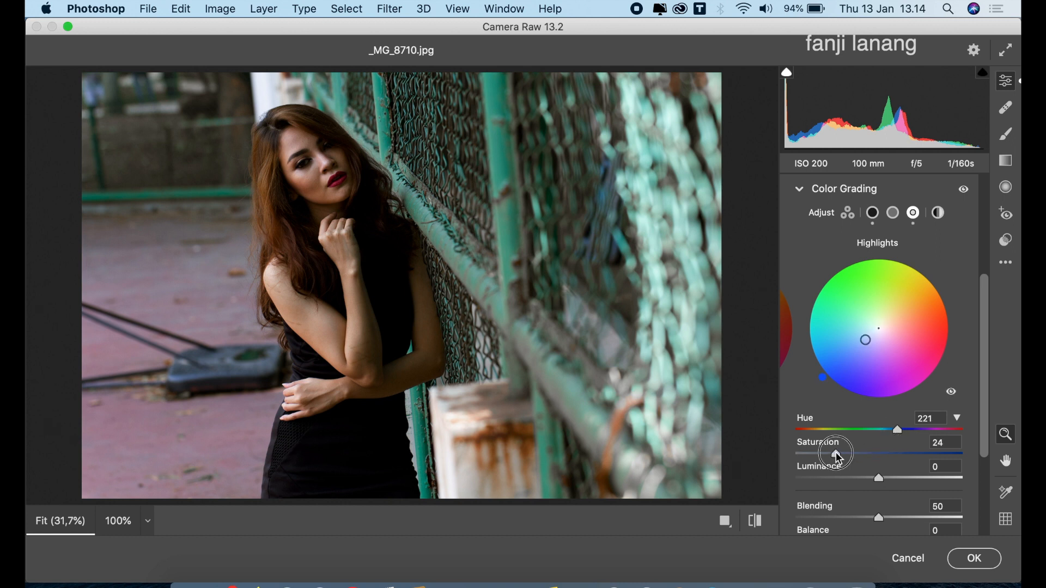
drag(838, 457, 840, 458)
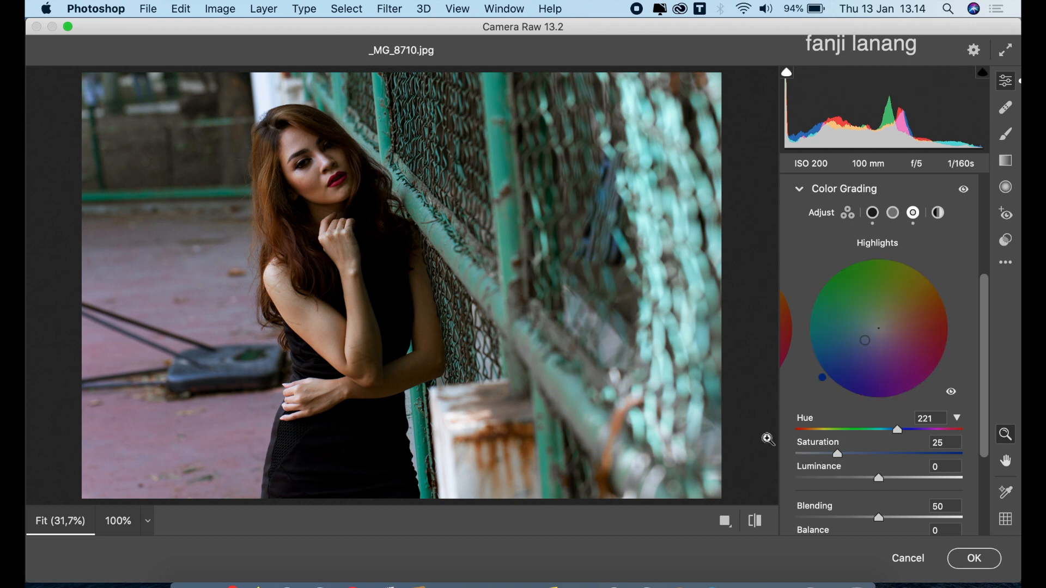
click(801, 192)
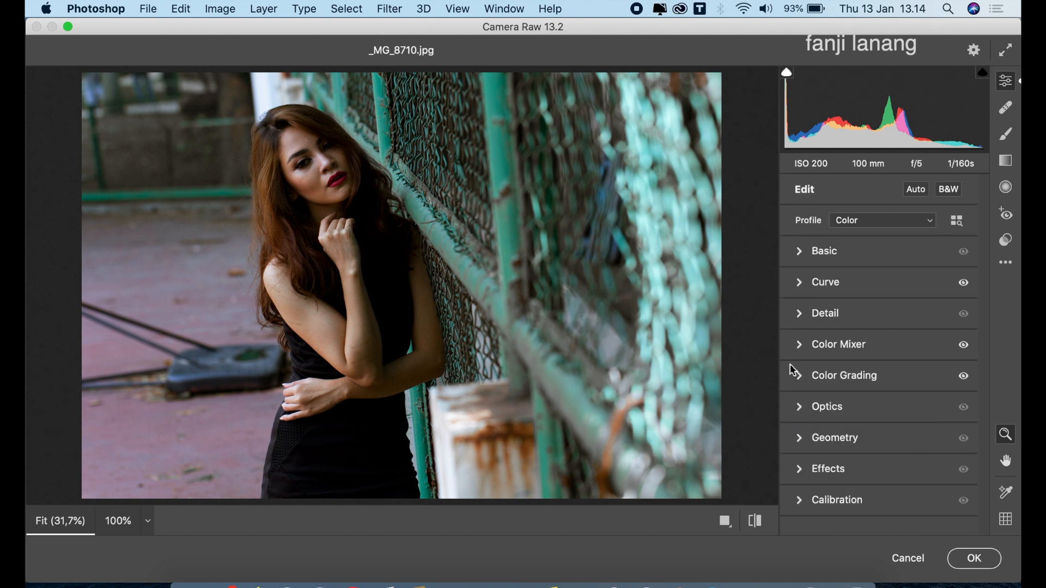
Darken the photo's edges by setting the Optics vignette to -100
click(800, 407)
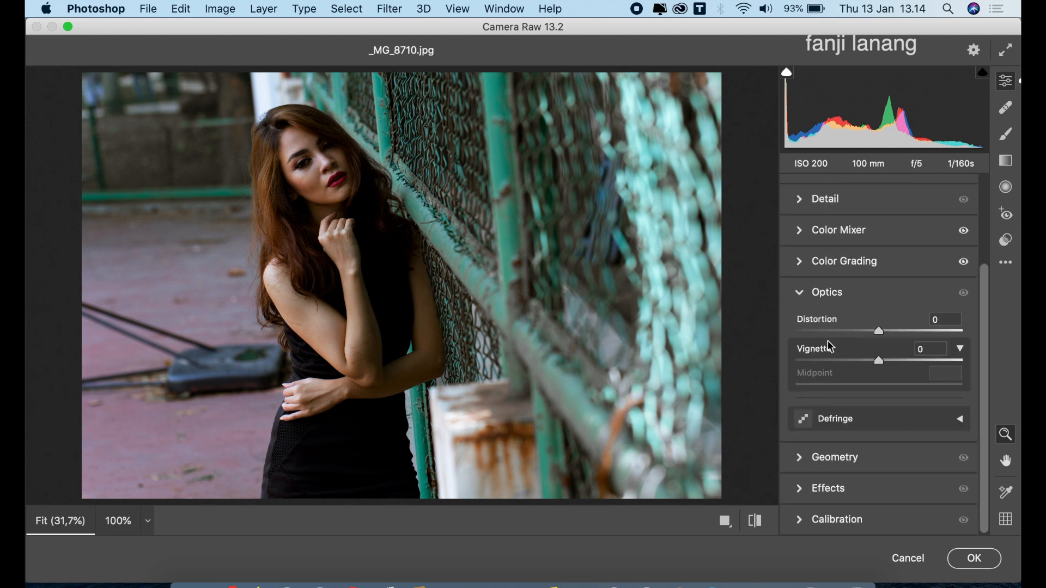
click(833, 360)
drag(833, 364, 766, 381)
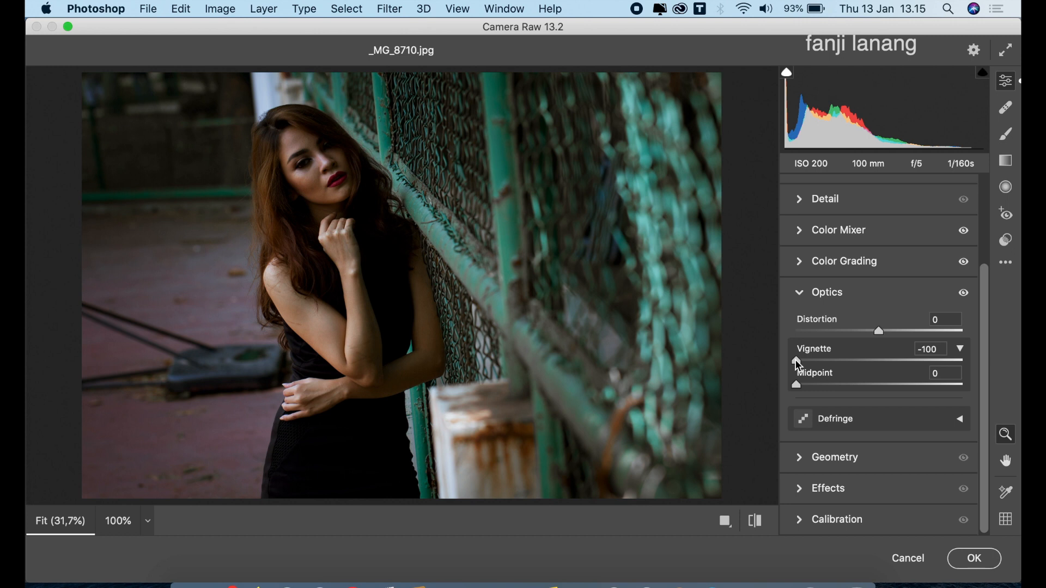
click(802, 296)
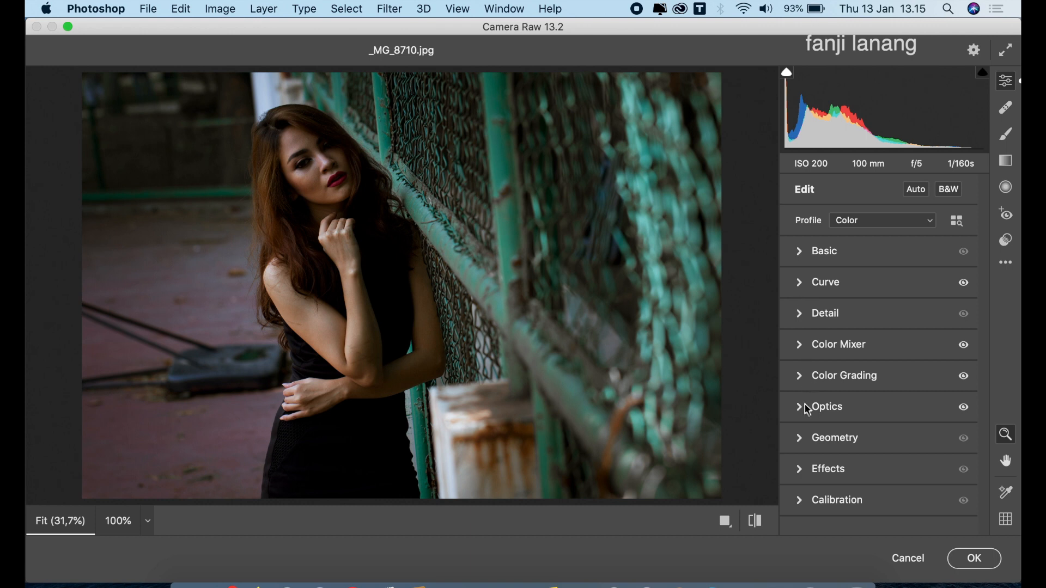
Set the Red Primary hue to +60 and saturation to +22 in Calibration
click(804, 499)
click(928, 351)
drag(930, 355, 897, 376)
click(896, 375)
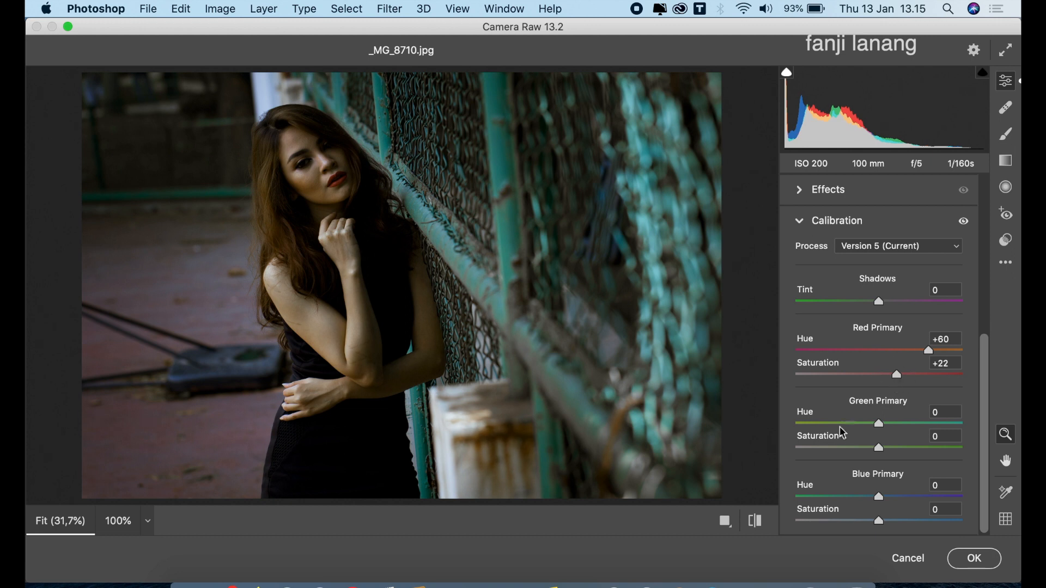
In Calibration, set Green Primary hue to -100, Blue Primary hue to -100 and saturation to +100, and Red Primary saturation to 0
drag(834, 425, 761, 427)
drag(827, 446, 879, 459)
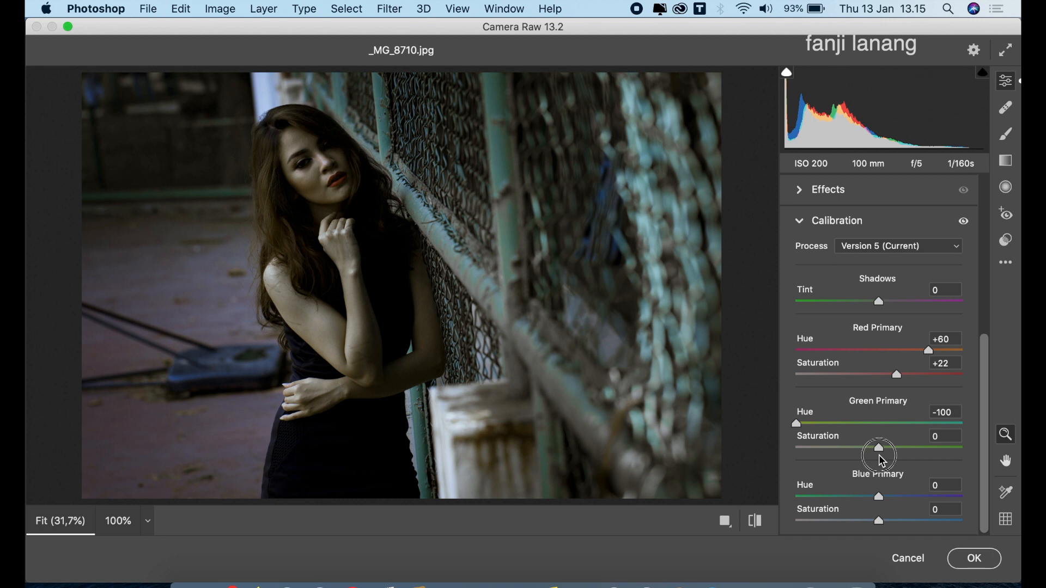
drag(878, 497, 793, 506)
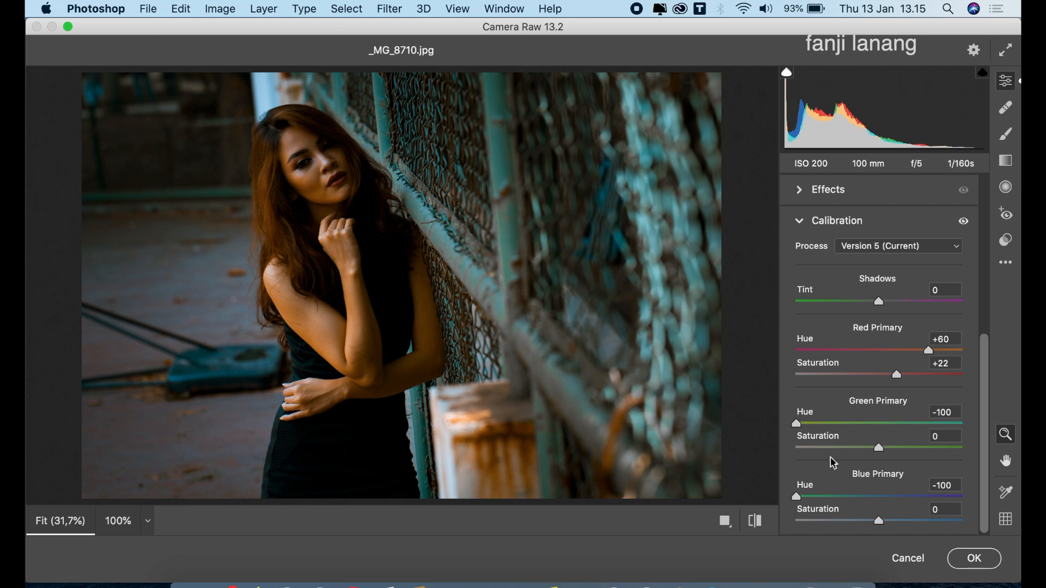
drag(883, 376, 879, 380)
drag(900, 522, 1016, 527)
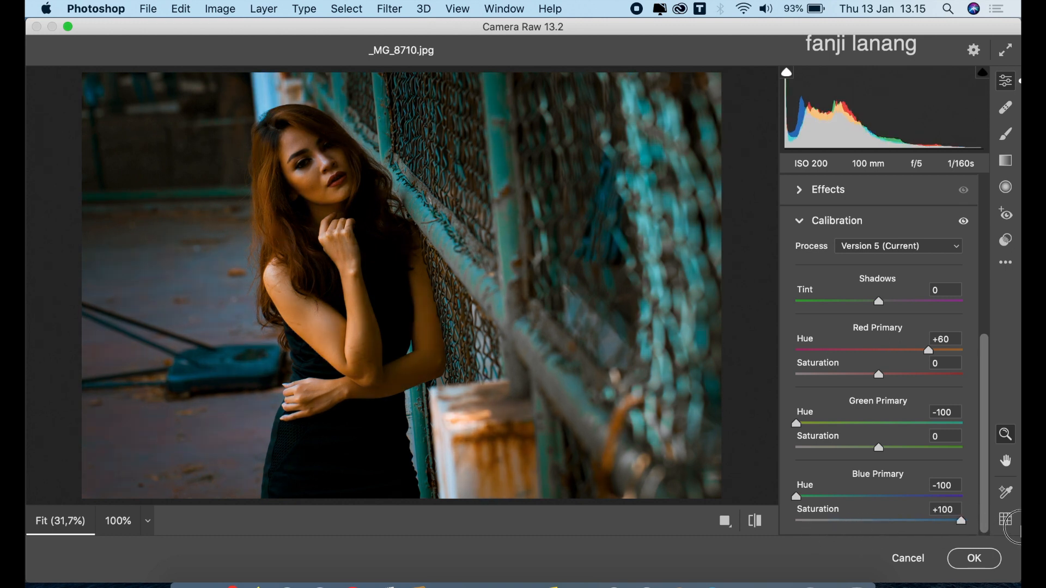
Set the Red Primary hue to +100 and its saturation to -22 in Calibration
drag(816, 425, 730, 434)
drag(915, 355, 1014, 358)
mouse_move(872, 377)
mouse_down()
mouse_move(844, 384)
mouse_move(866, 391)
mouse_up()
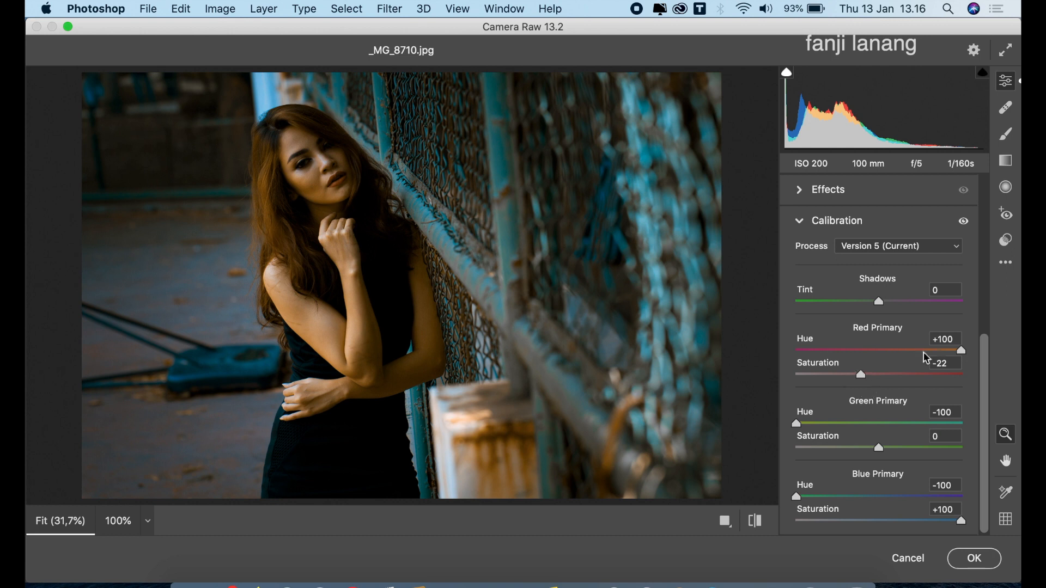
Set Red Primary hue to +70, Shadows tint to 0, and Green Primary hue to -85 and saturation to -40 in Calibration
drag(942, 351, 939, 354)
drag(879, 306, 920, 306)
text(0)
drag(918, 455, 811, 444)
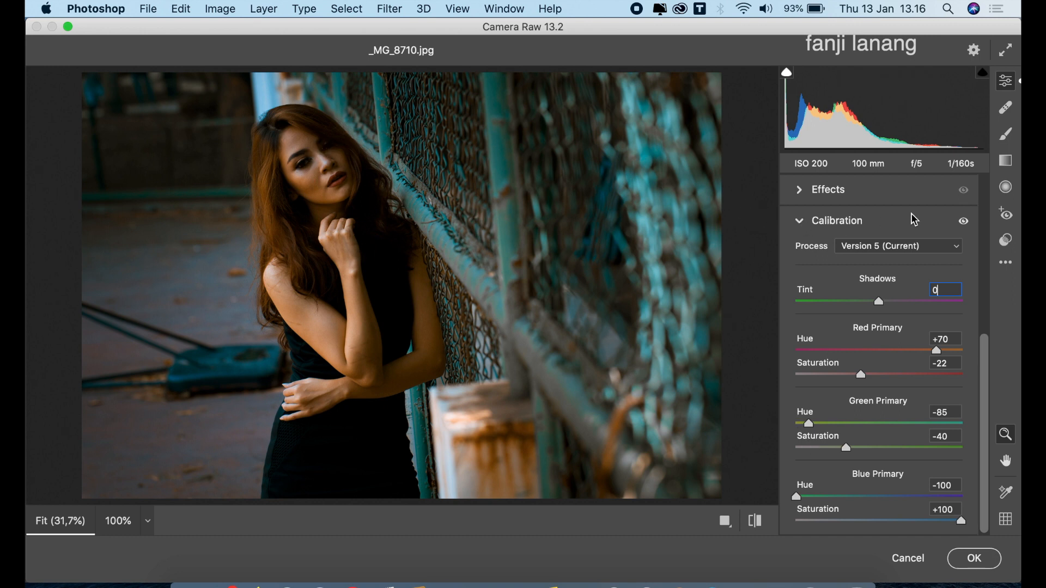
Set up a Radial Filter with exposure +0,50, highlights -35 and shadows +16
click(1006, 187)
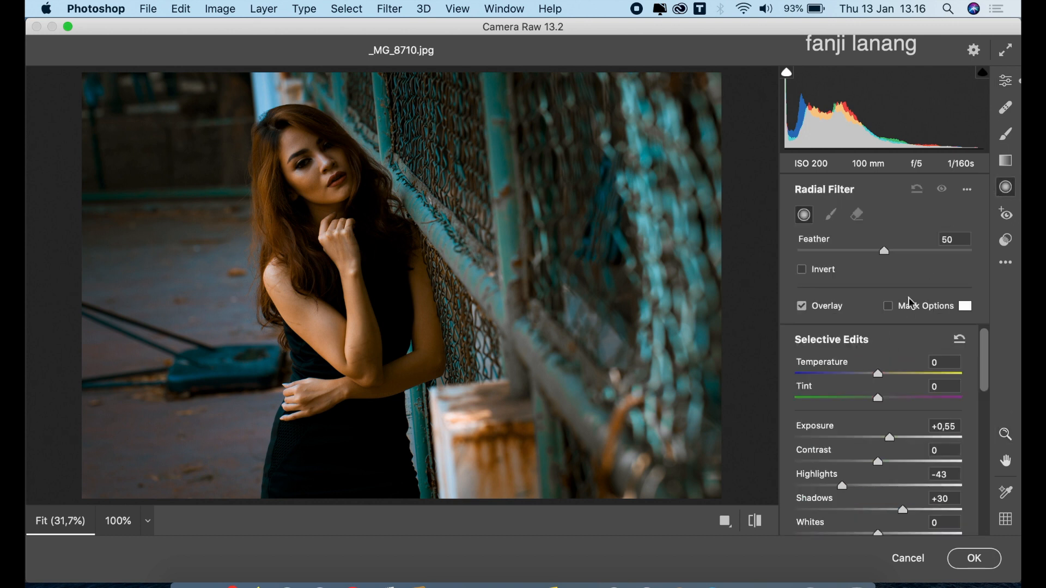
drag(902, 510, 851, 485)
drag(891, 438, 888, 436)
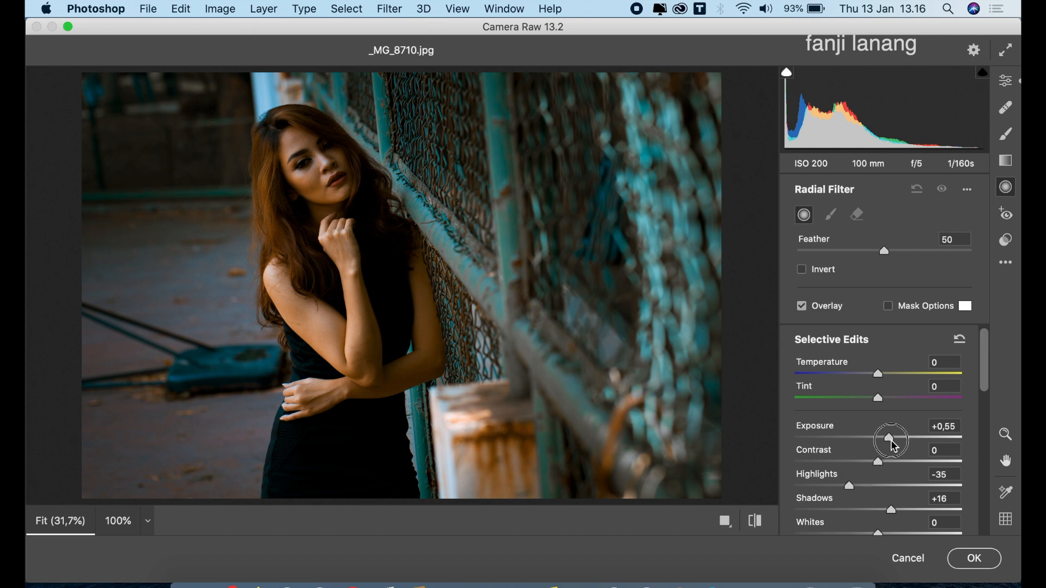
Draw the radial filter ellipse over the woman's face, then rotate and resize it to follow the head's tilt
drag(321, 151, 345, 195)
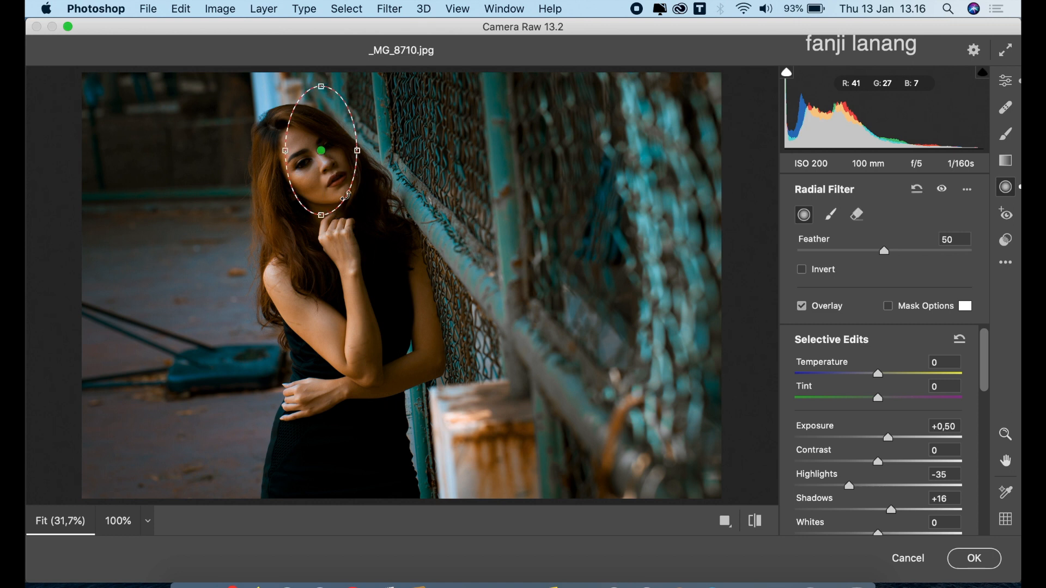
drag(327, 82, 269, 87)
drag(343, 181, 344, 187)
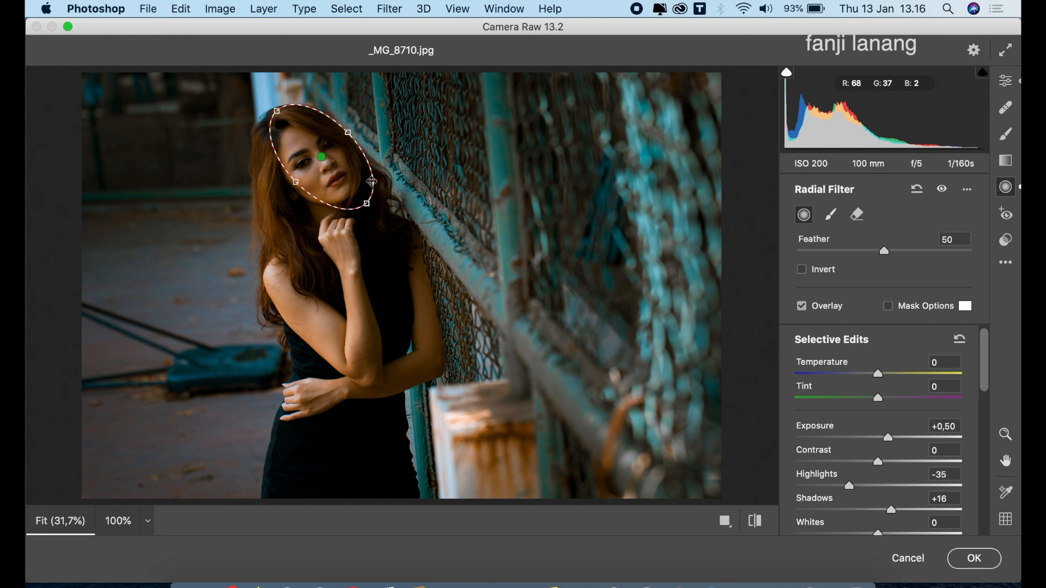
Compare the before and after views, apply the Camera Raw edits, and compare the graded layer with the original background
click(1011, 82)
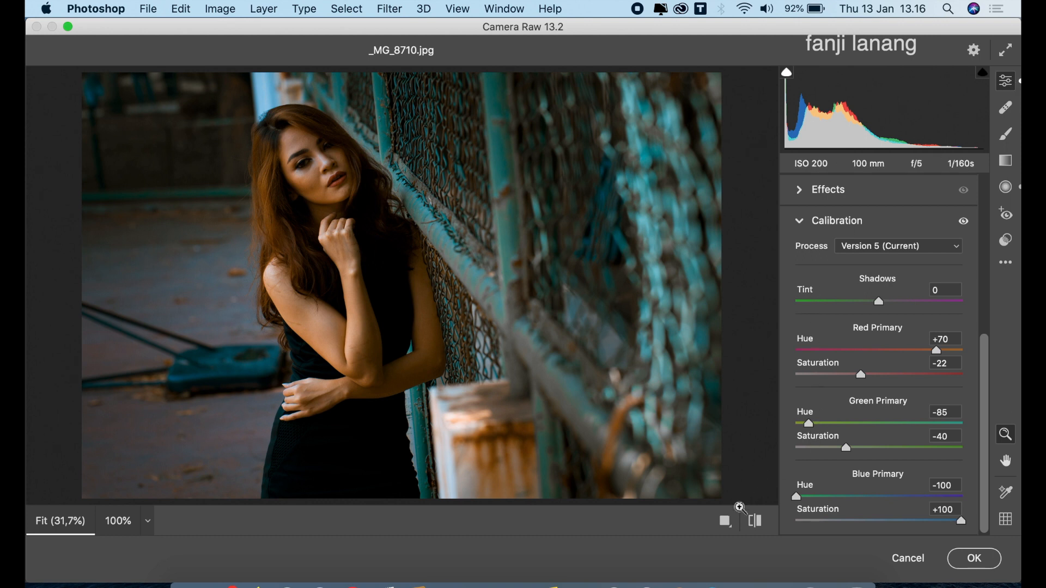
click(725, 522)
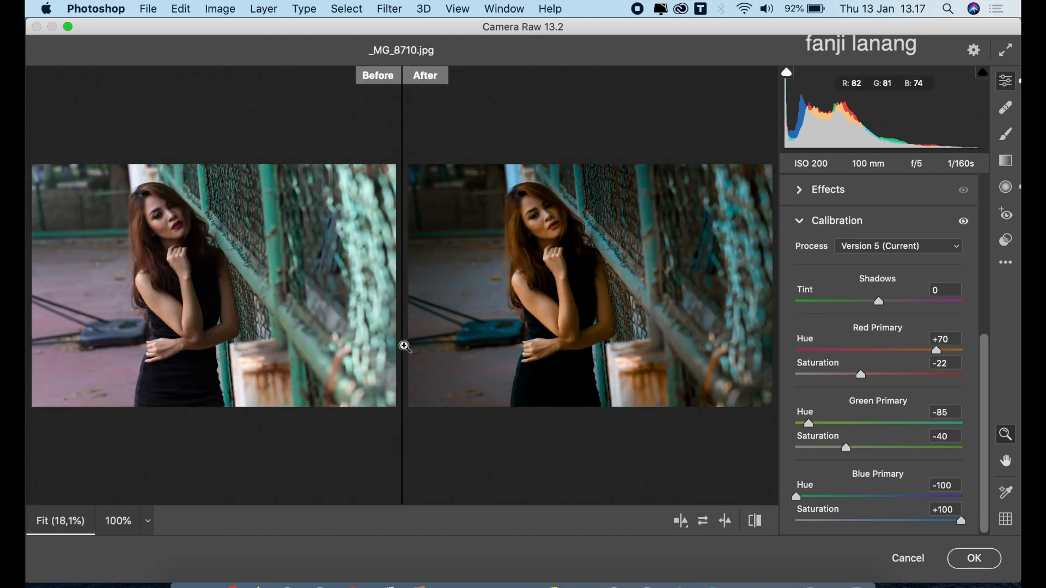
click(966, 563)
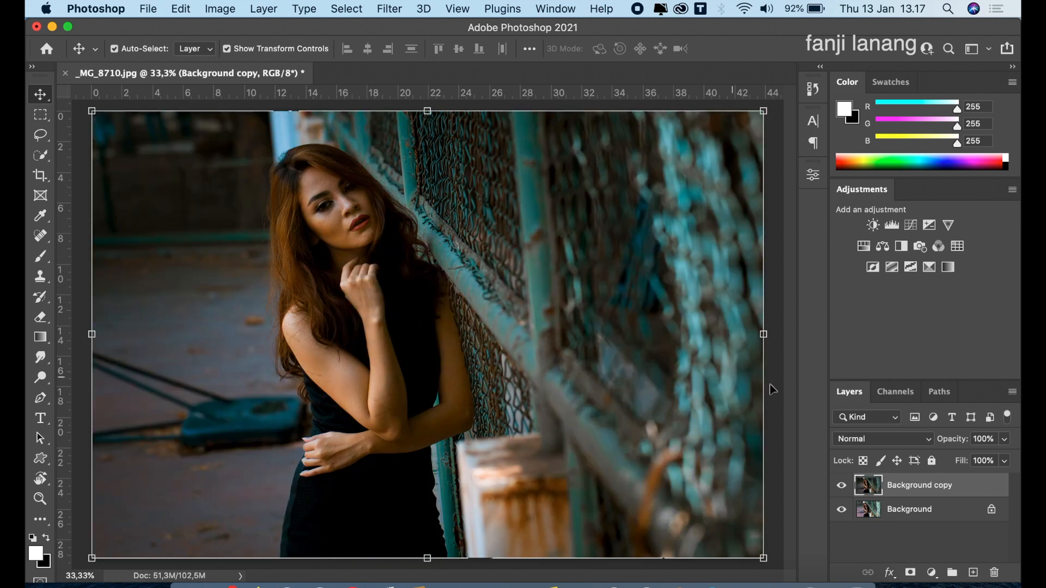
click(842, 486)
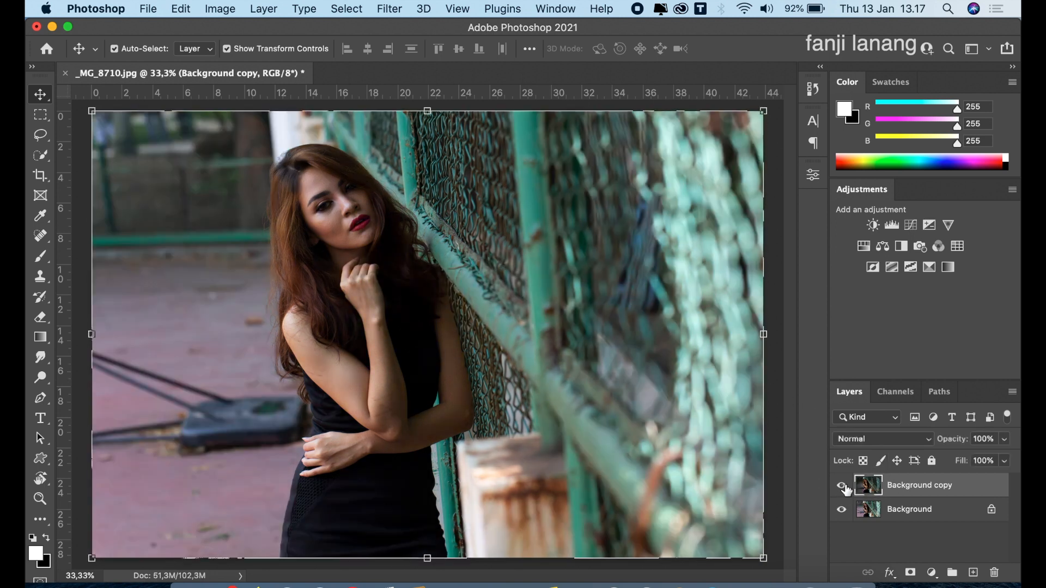
click(843, 486)
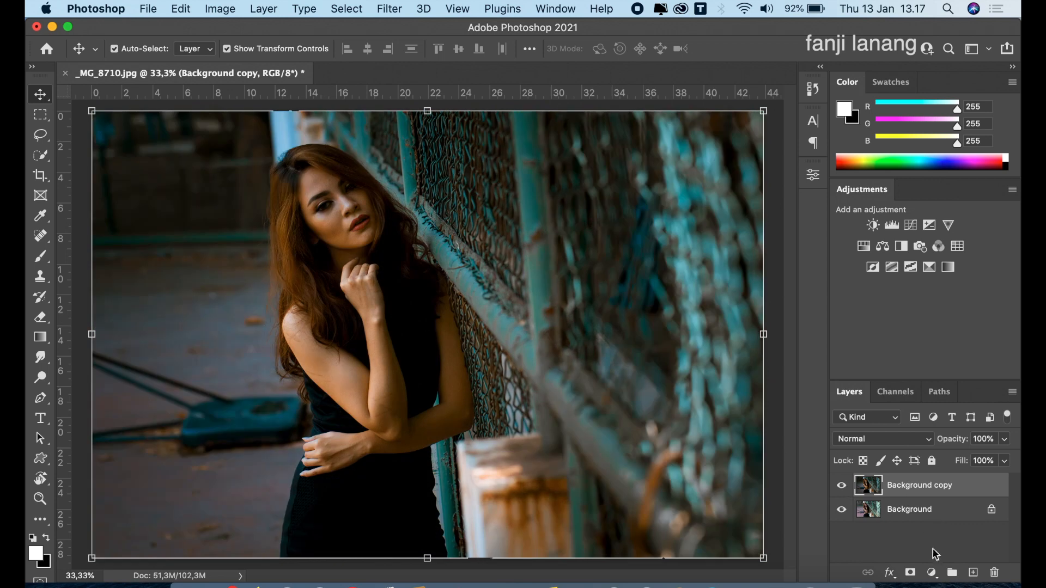
Add a Curves adjustment layer and lower the highlight endpoint of the Blue channel's curve slightly to warm the highlights
click(932, 572)
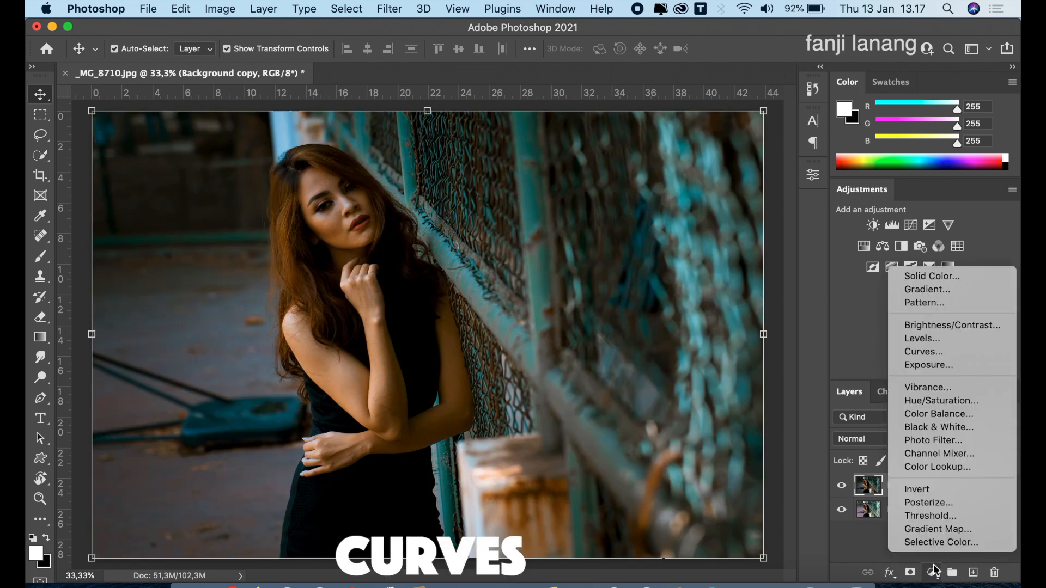
click(928, 354)
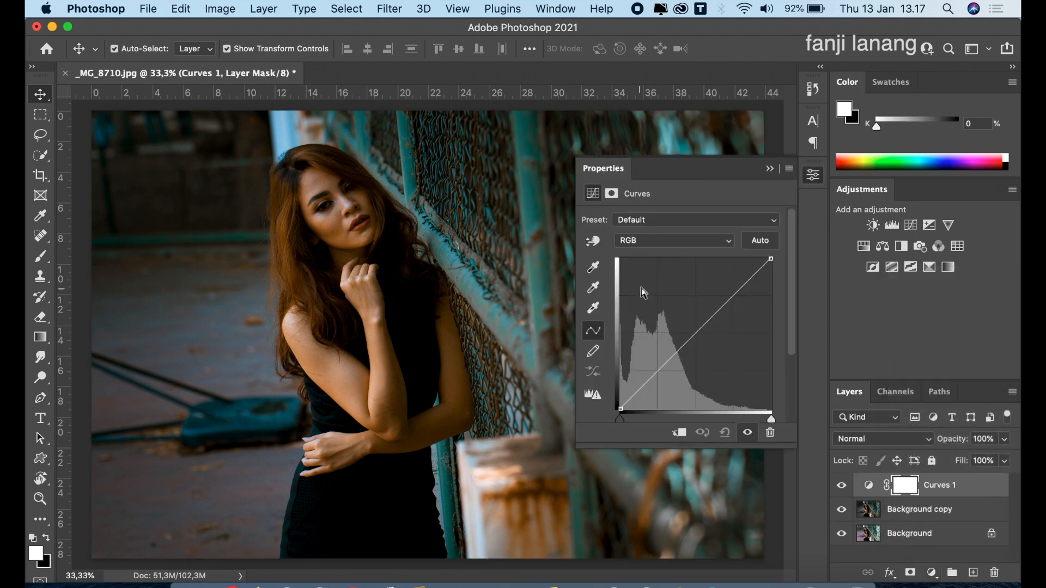
click(661, 243)
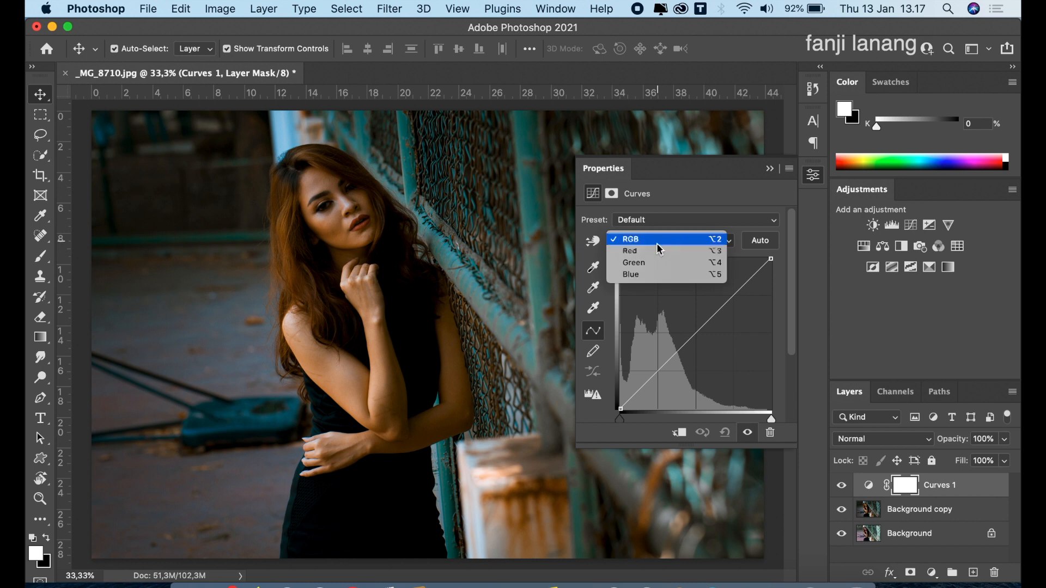
click(648, 275)
drag(768, 262, 735, 250)
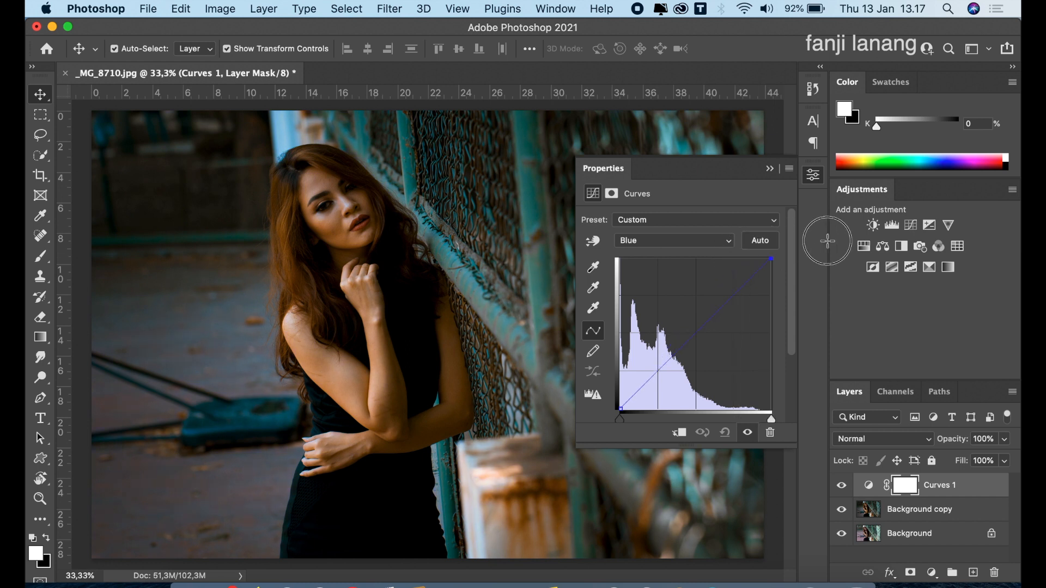
drag(771, 258, 786, 274)
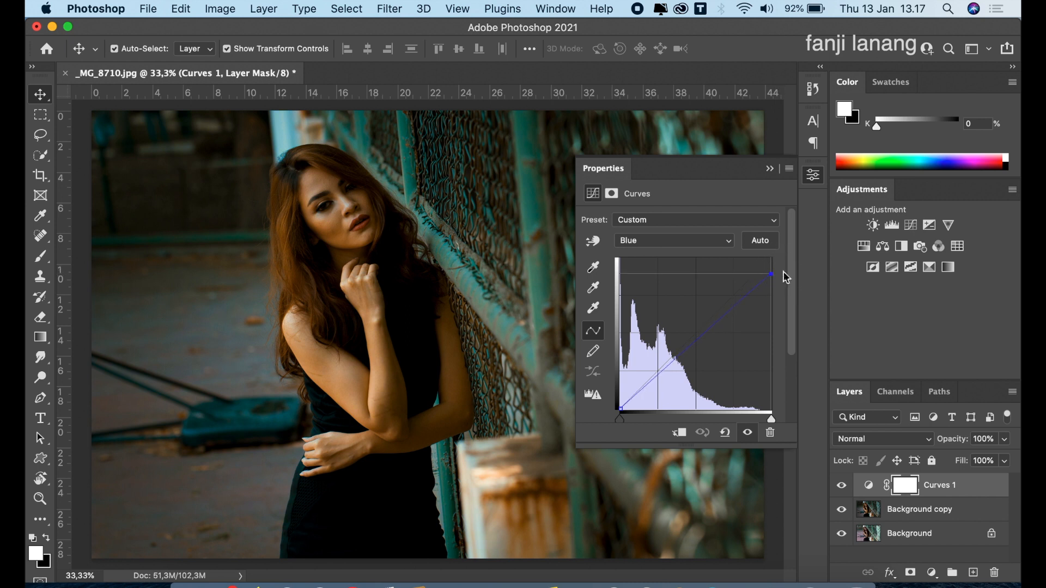
Shape the RGB curve into a slight S, with one point lowering the shadows and another lifting the highlights
click(683, 241)
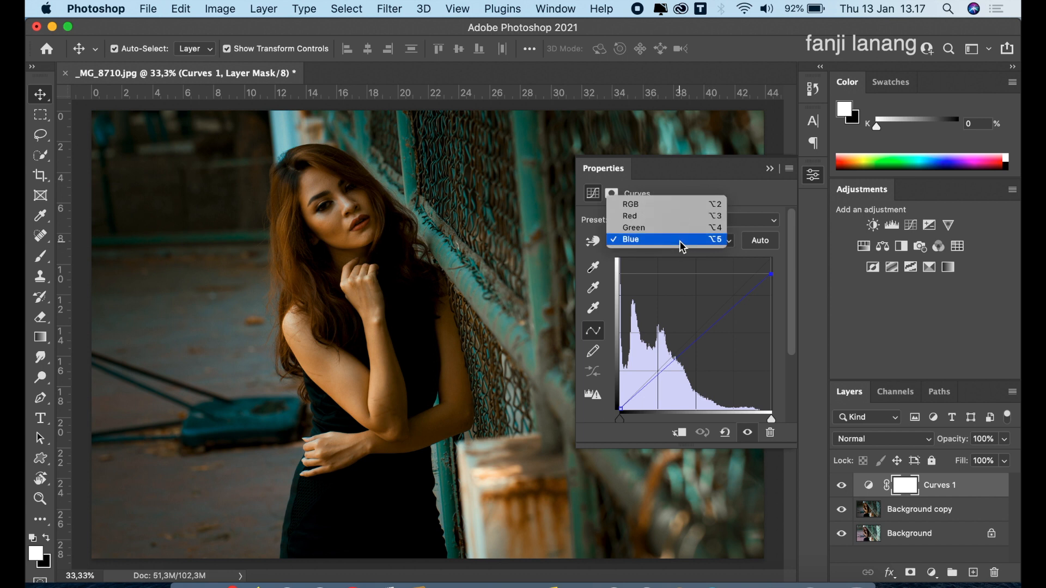
click(686, 205)
drag(658, 376, 658, 376)
drag(735, 287, 736, 289)
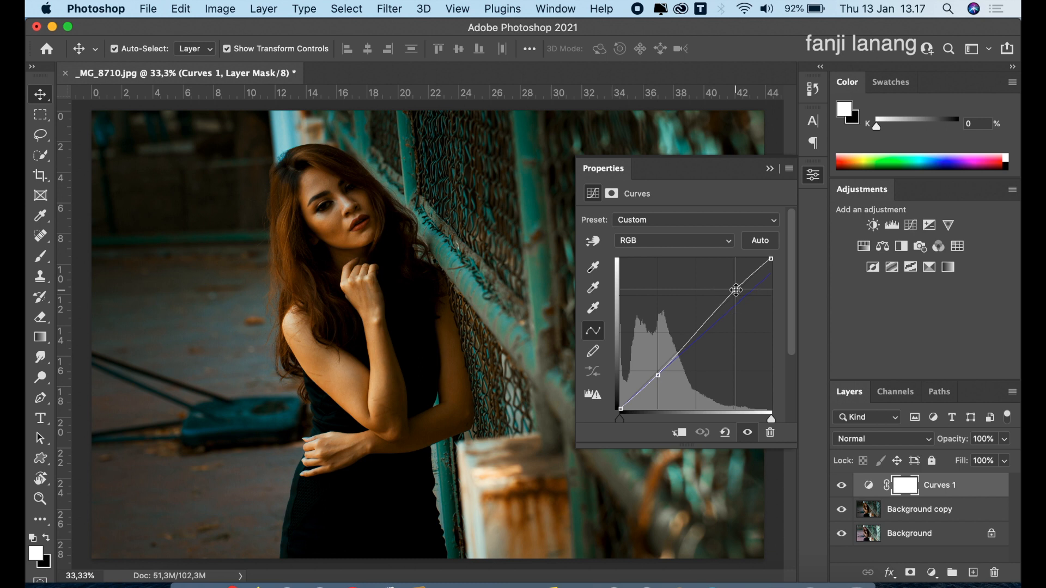
click(770, 169)
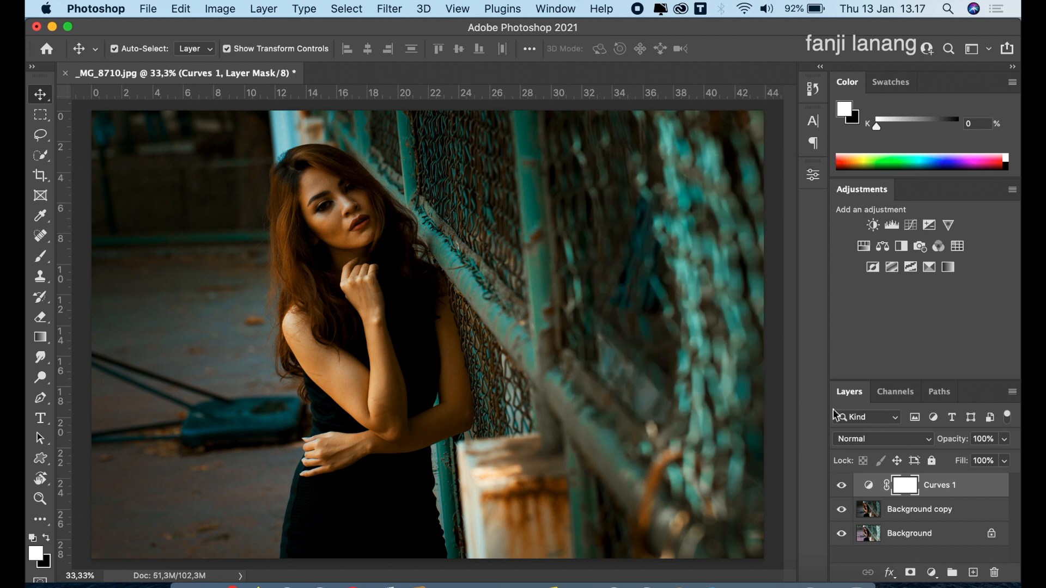
Add a Selective Color adjustment layer with Reds set to Magenta +5% and Black +15%, and compare the image without it
click(931, 571)
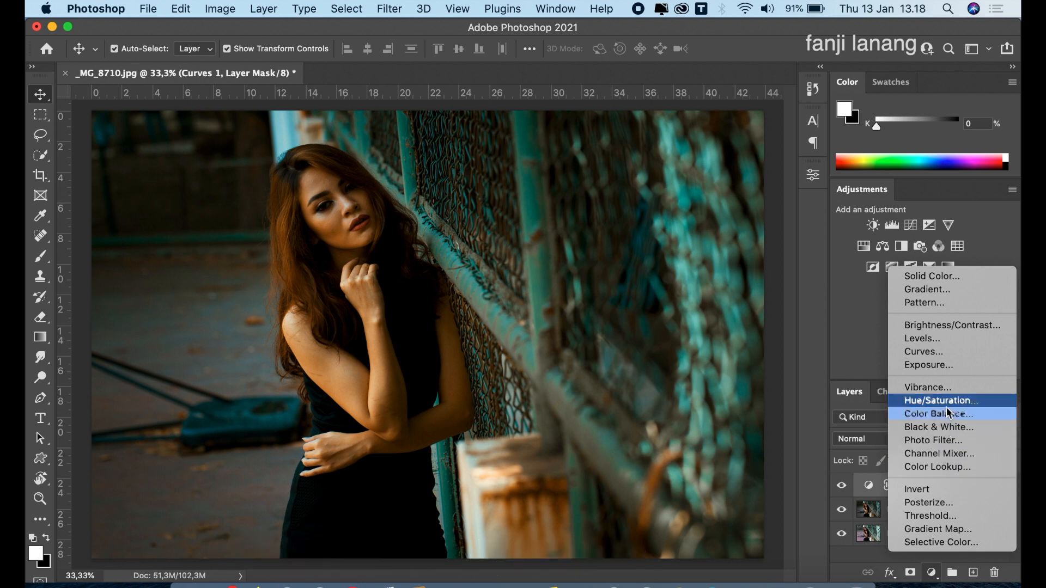
click(939, 543)
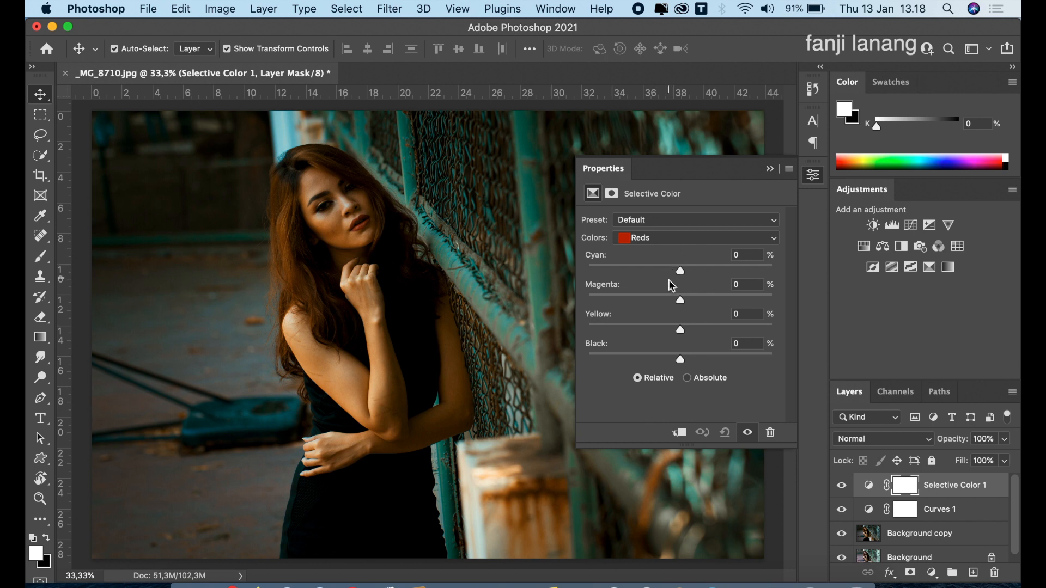
click(661, 354)
drag(661, 357, 697, 381)
mouse_move(696, 303)
mouse_down()
mouse_move(685, 304)
mouse_move(692, 320)
mouse_move(689, 307)
mouse_up()
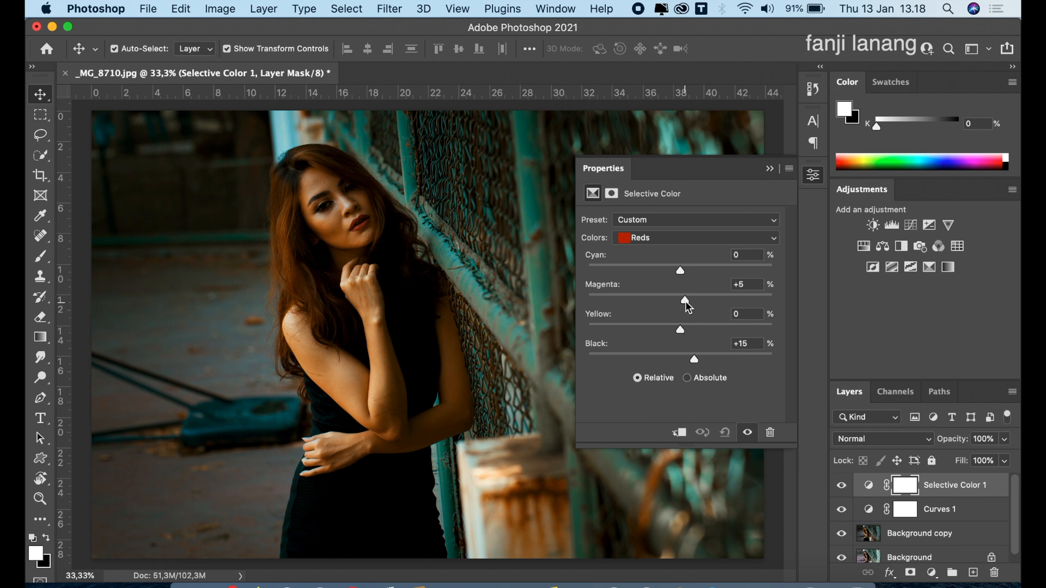
click(768, 171)
click(840, 486)
click(840, 487)
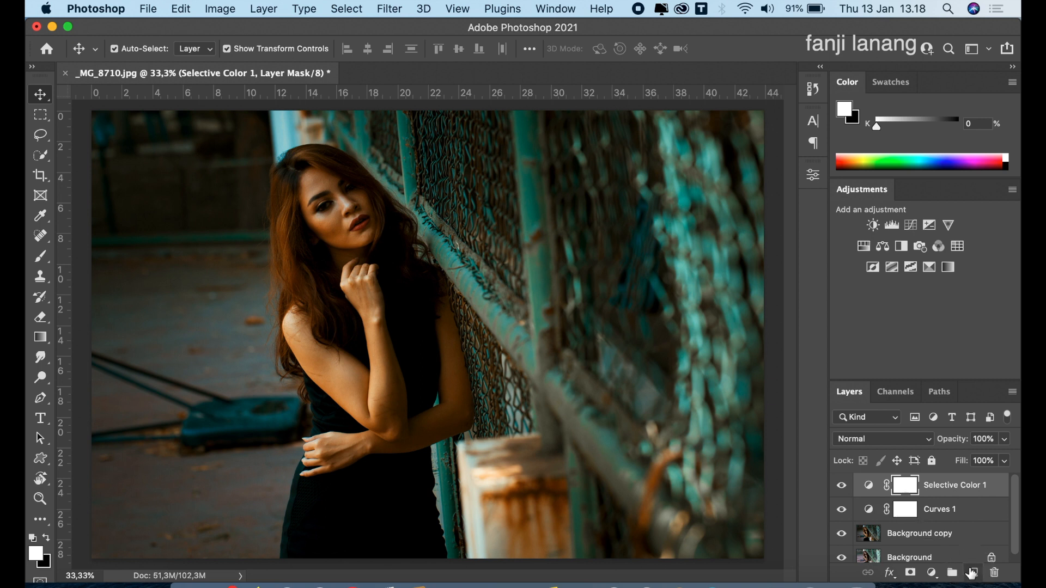
Create a new layer and stamp the white signature with the 600 px signature brush in the photo's lower-left corner
click(973, 572)
click(43, 260)
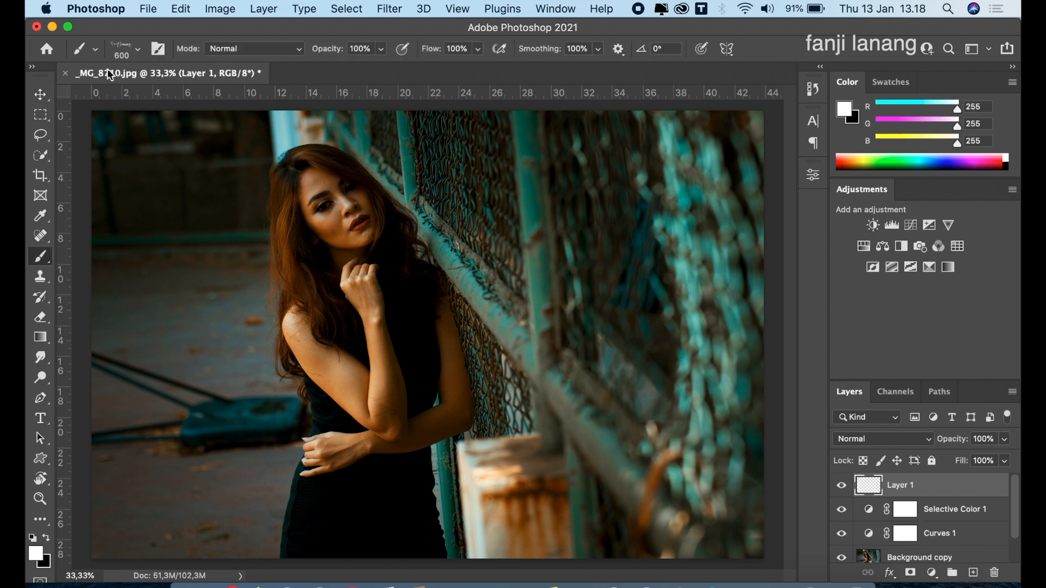
click(123, 52)
click(53, 195)
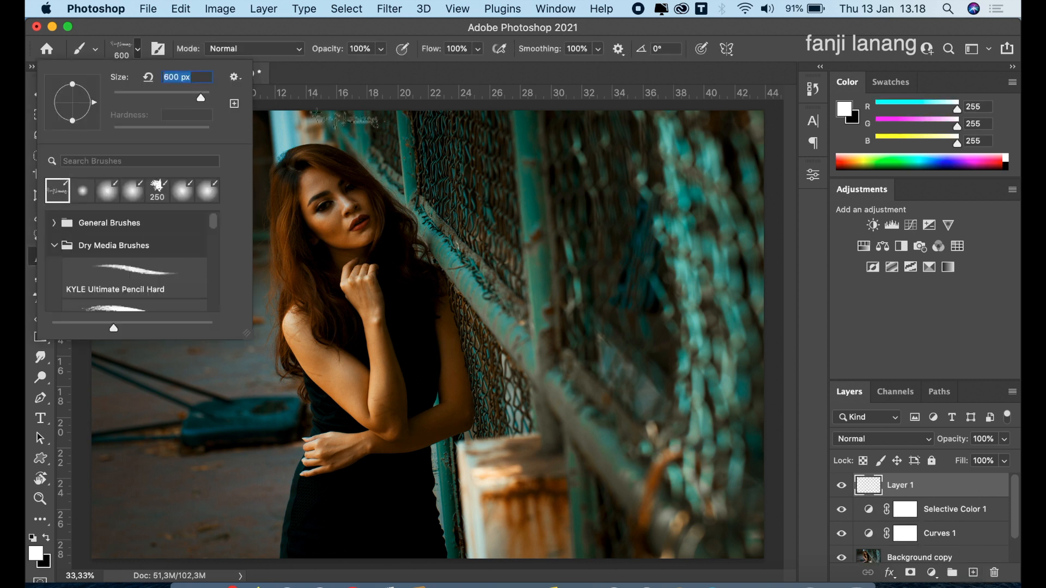
click(764, 76)
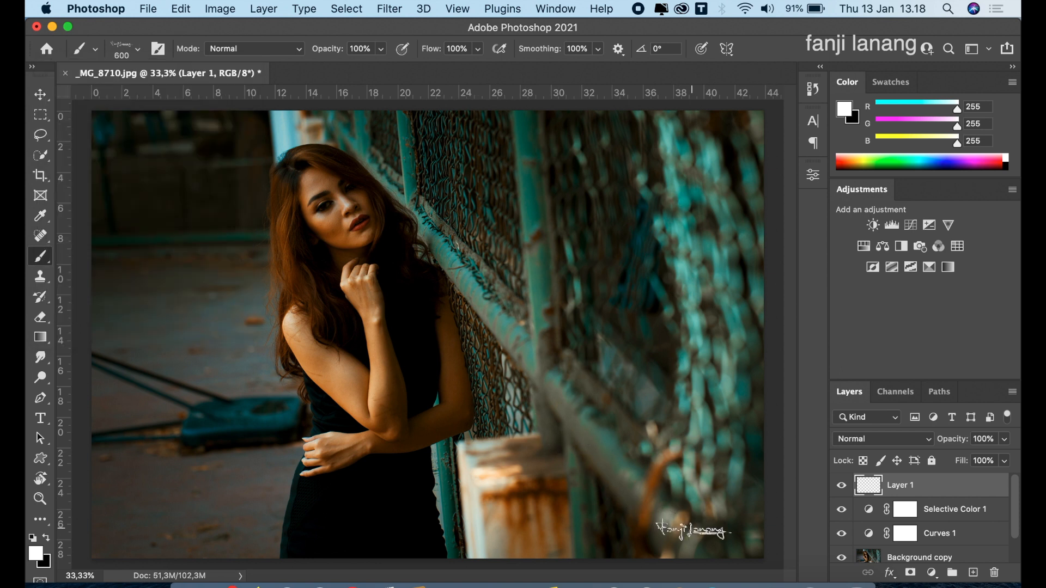
click(148, 536)
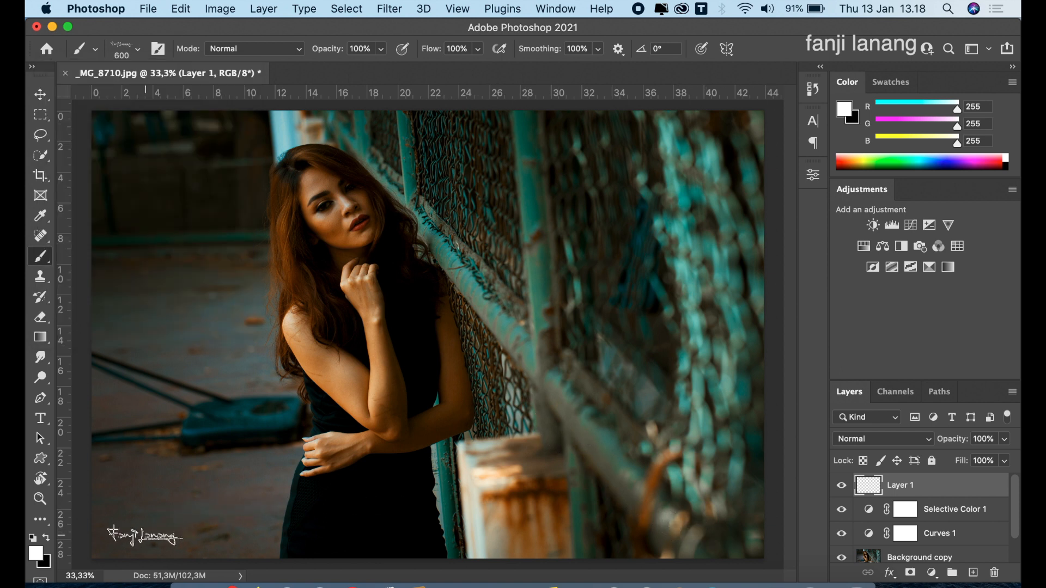